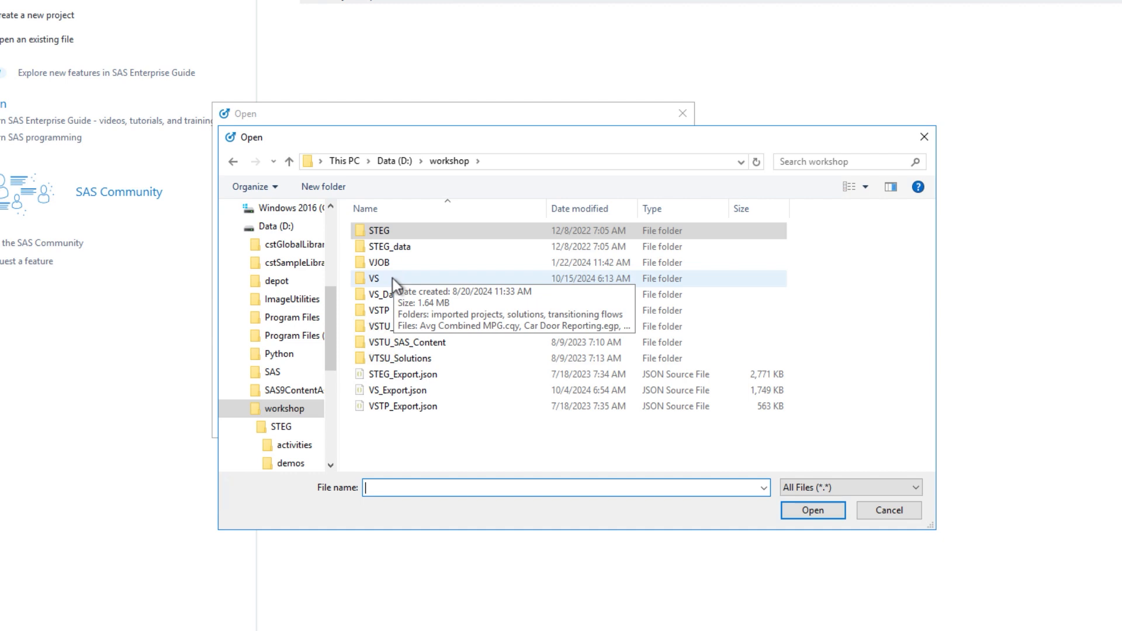
# Open the Exceptions.egp project from the VS folder in workshop
pyautogui.doubleClick(391, 278)
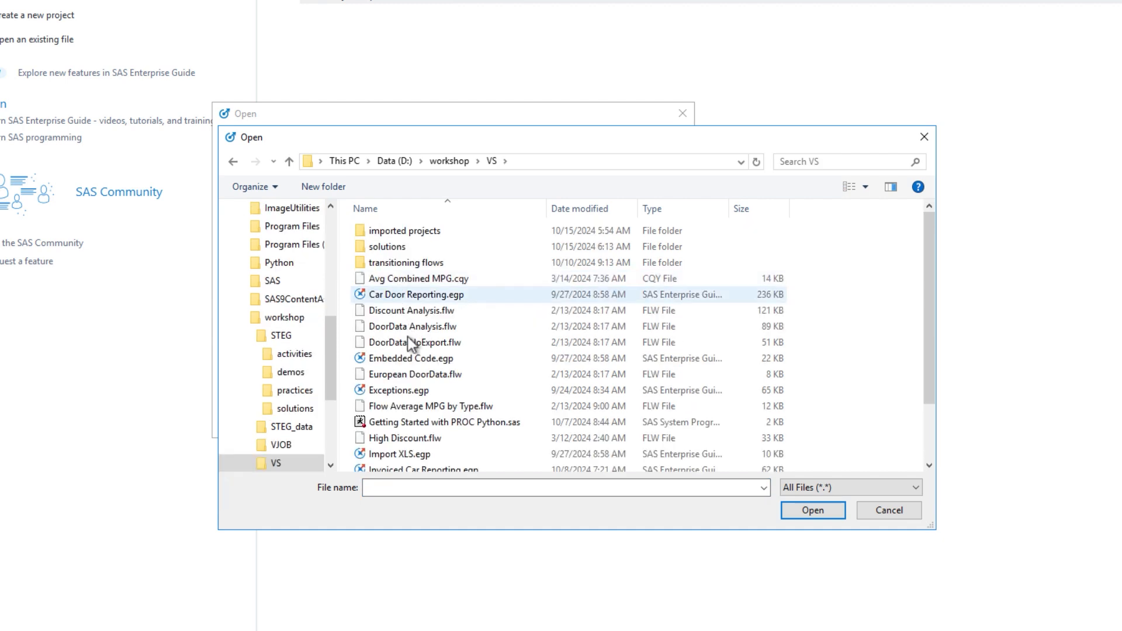
pyautogui.click(406, 390)
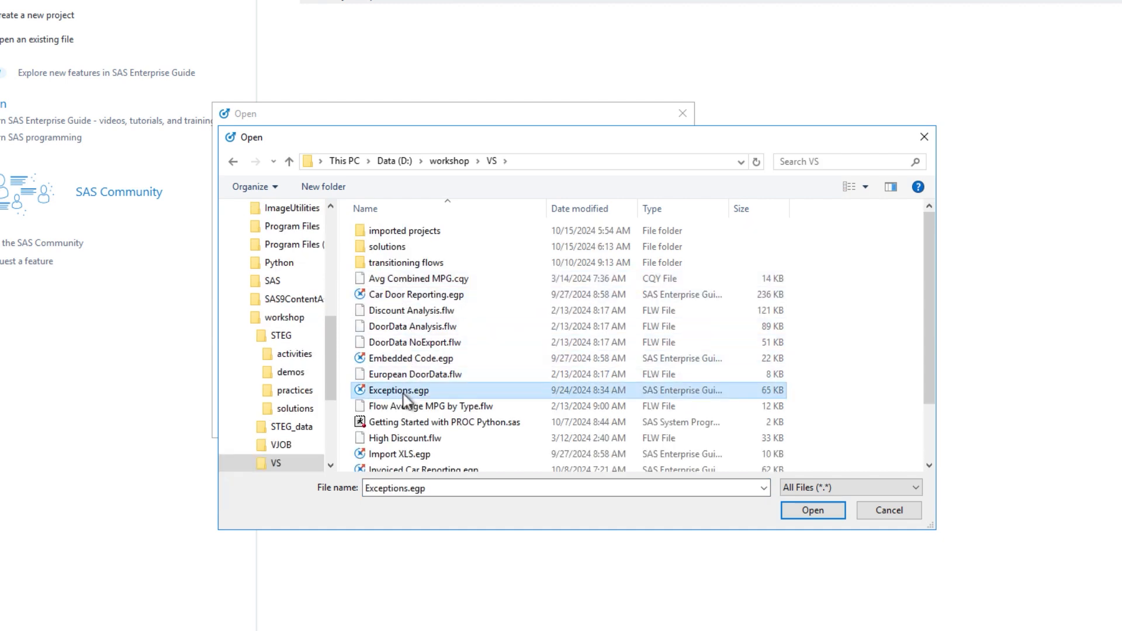
pyautogui.click(812, 510)
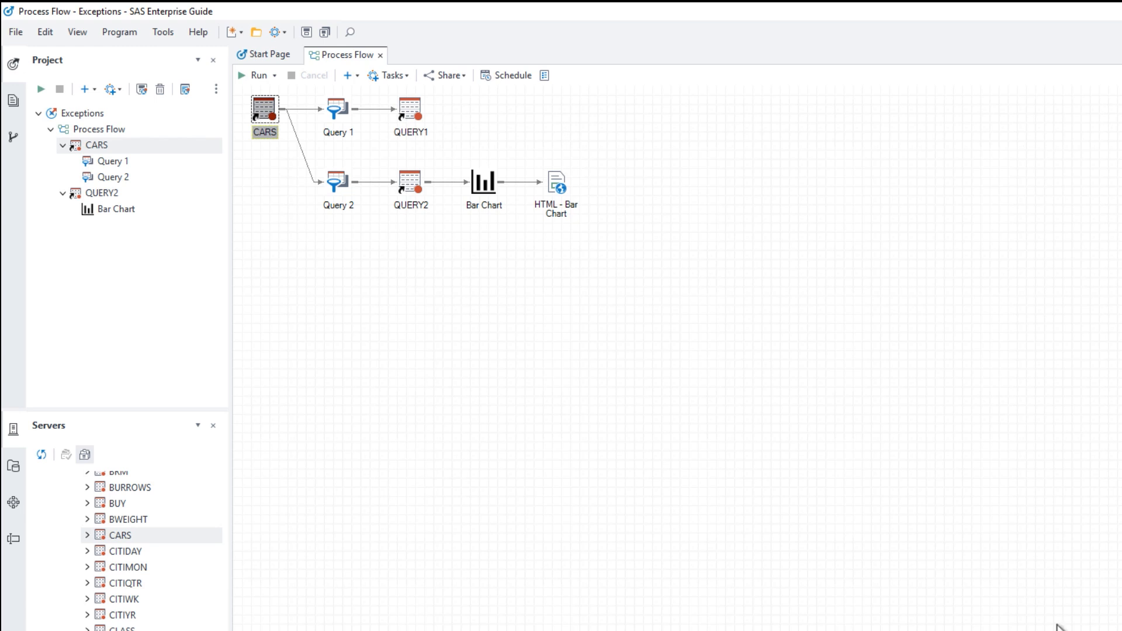
# Run the whole process flow and display the Submission Status log of its tasks
pyautogui.click(251, 77)
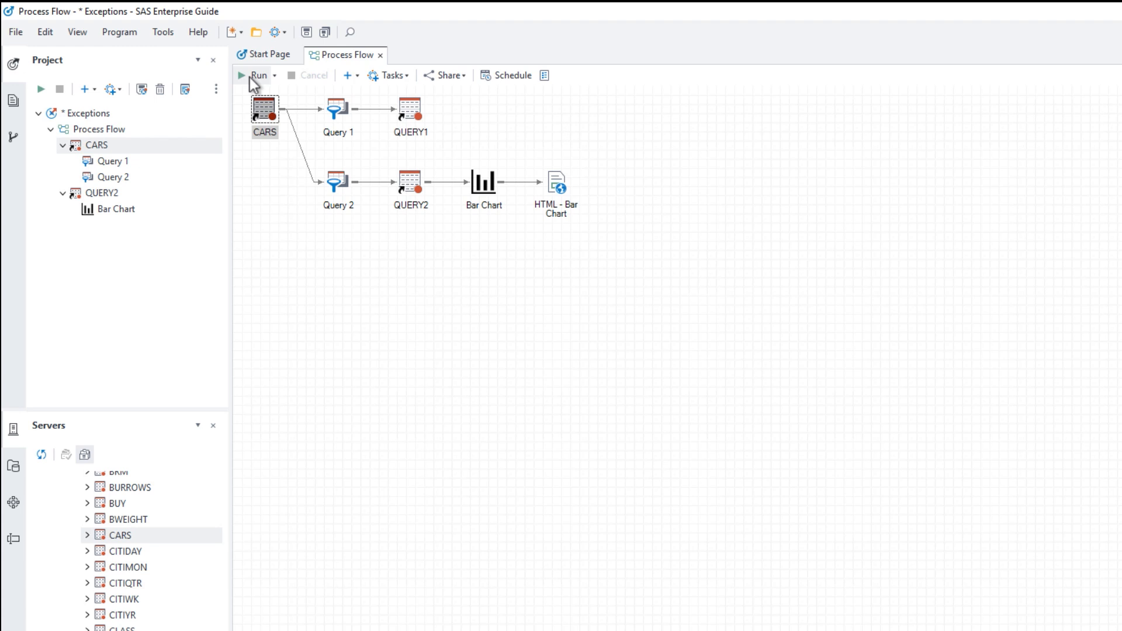
pyautogui.click(77, 32)
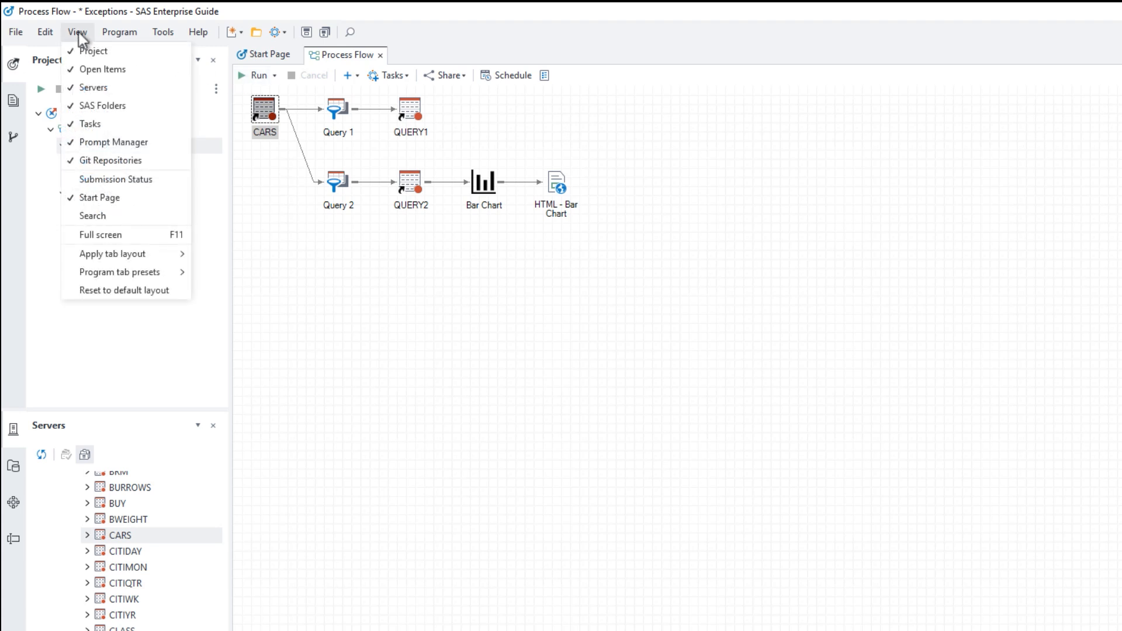
pyautogui.click(93, 179)
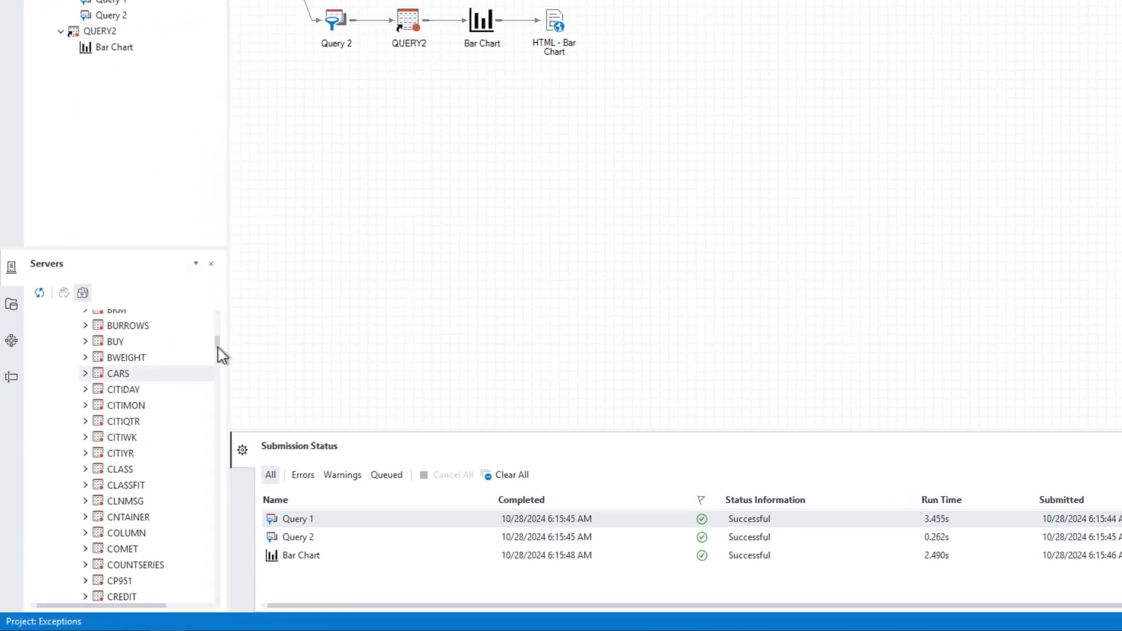
# Collapse the SAS Viya Compute server's contents and disconnect from the SASApp server
pyautogui.scroll(10, 219, 342)
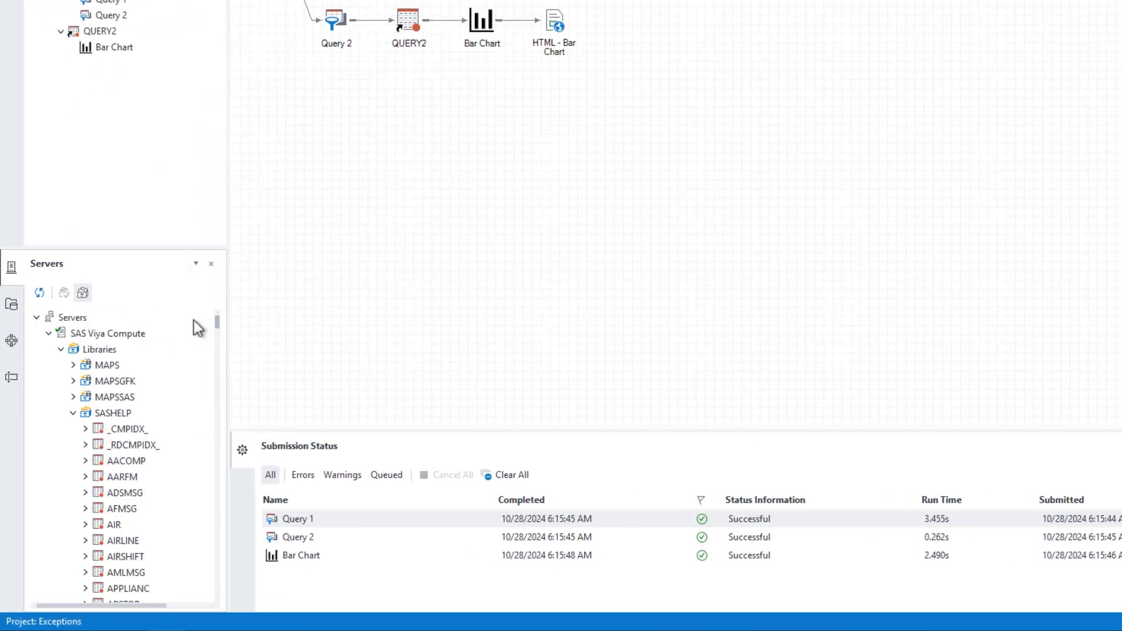
pyautogui.click(48, 334)
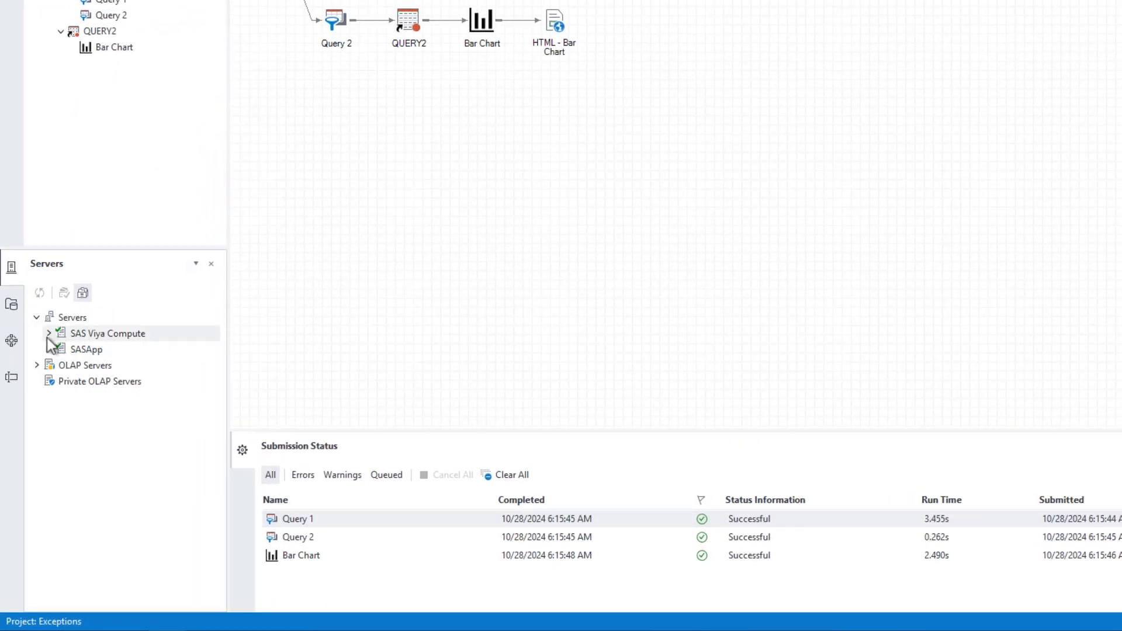
pyautogui.rightClick(91, 349)
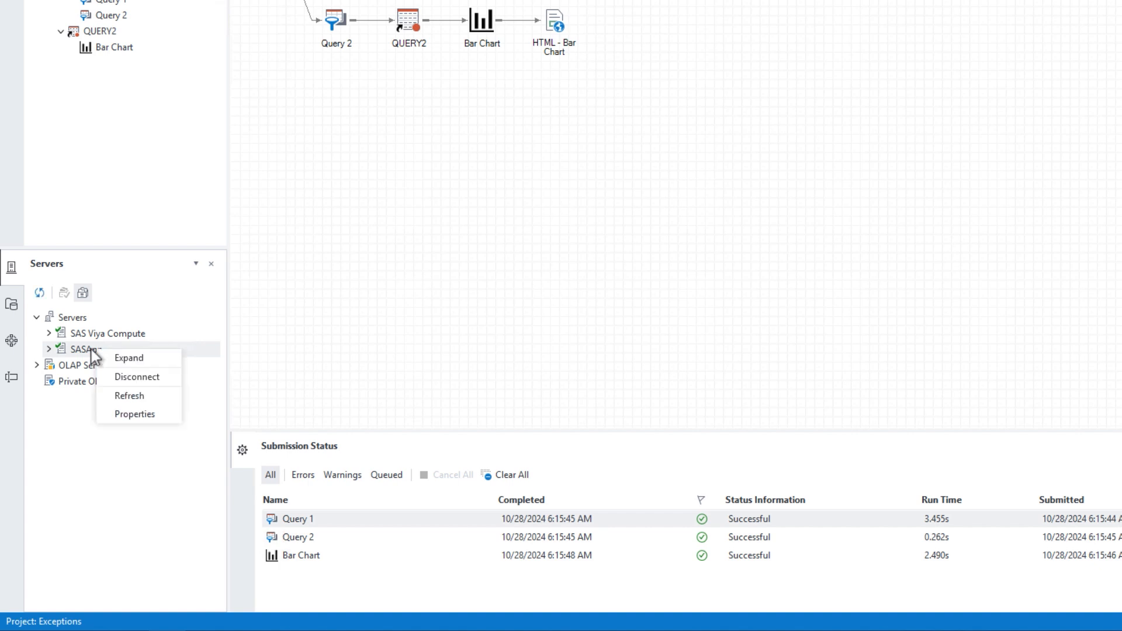
pyautogui.click(128, 378)
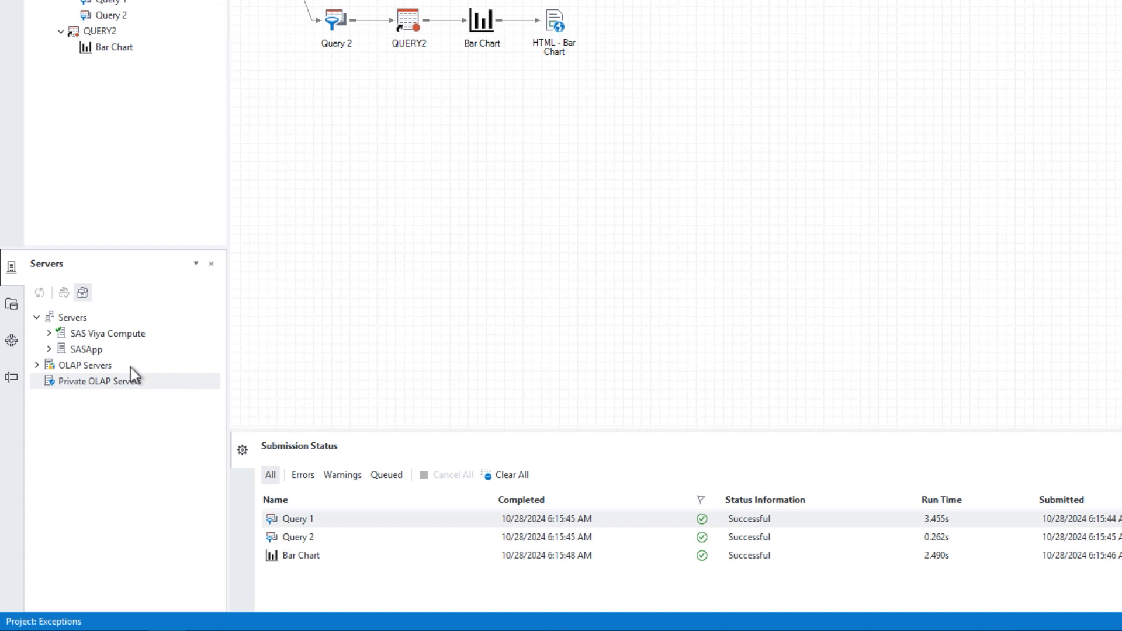
# Point the CARS data node to the CARS table in the SASHELP library on SAS Viya Compute and rerun the process flow
pyautogui.rightClick(259, 107)
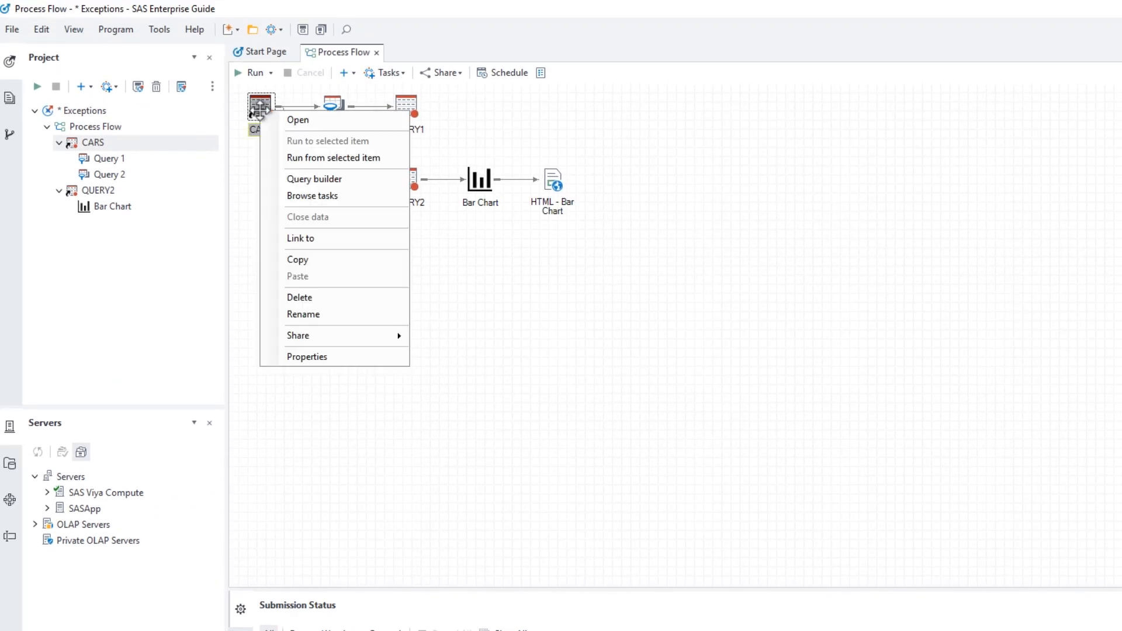
pyautogui.click(289, 356)
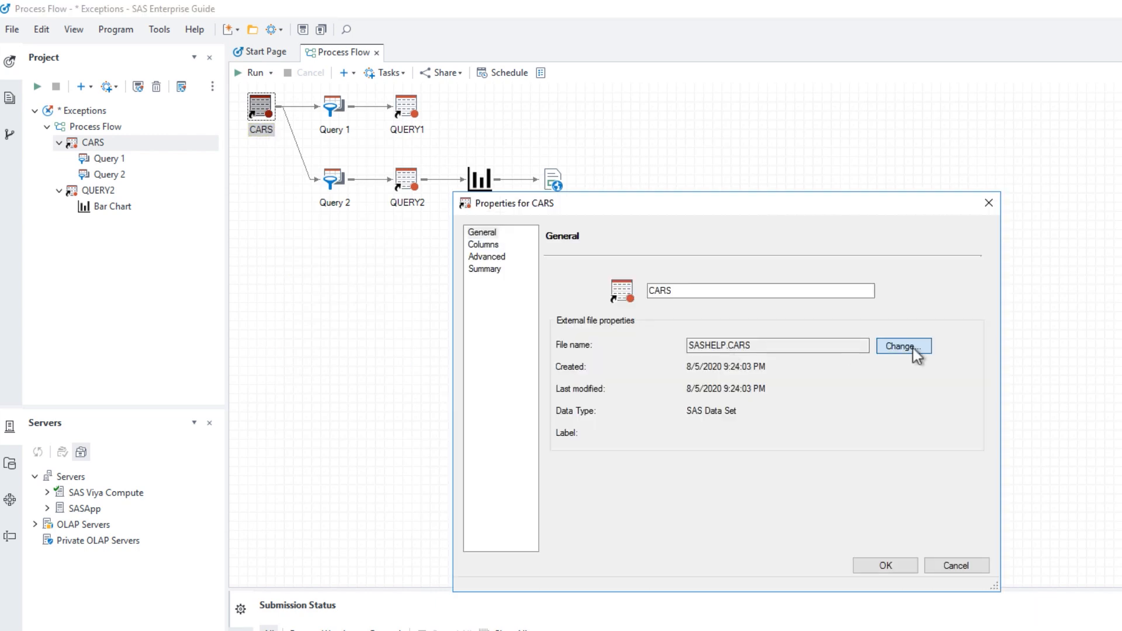
pyautogui.click(913, 349)
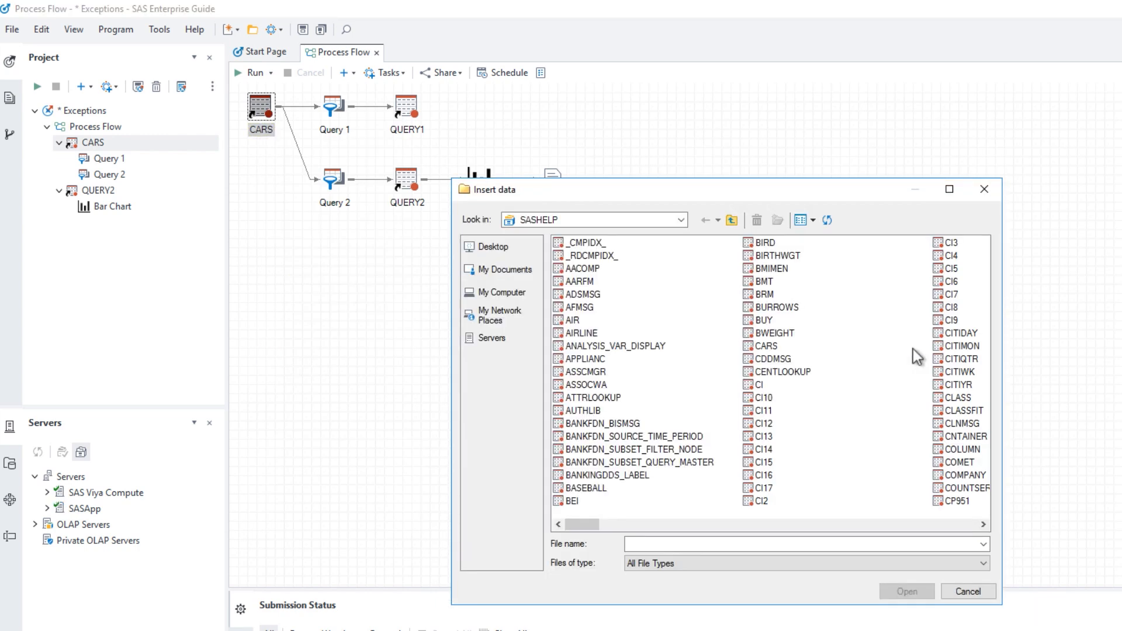
pyautogui.click(506, 337)
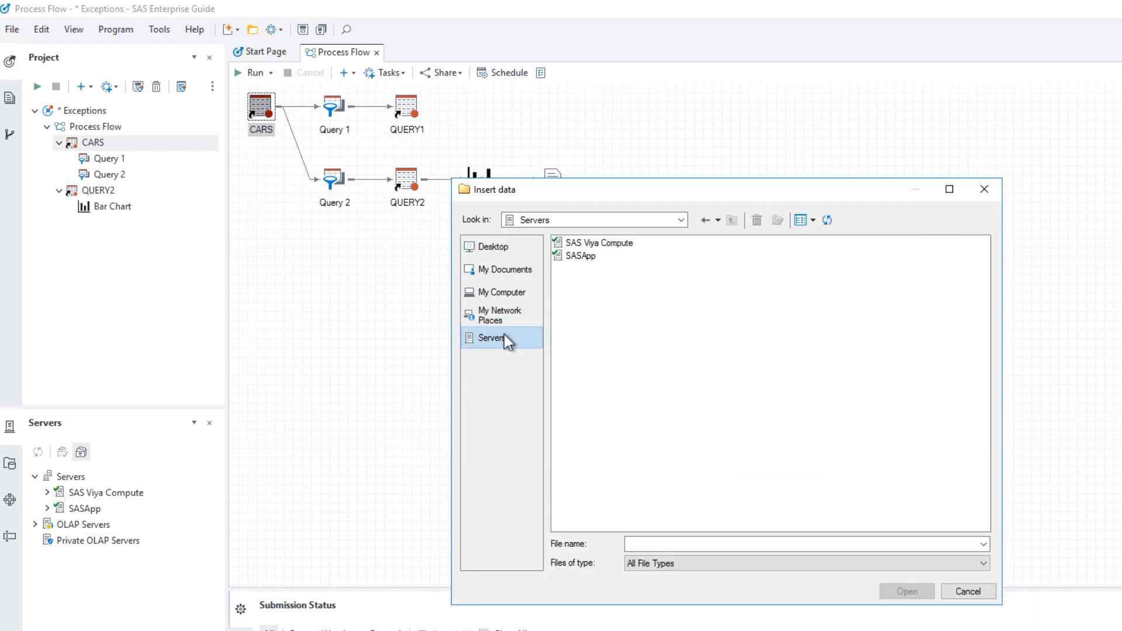
pyautogui.doubleClick(592, 244)
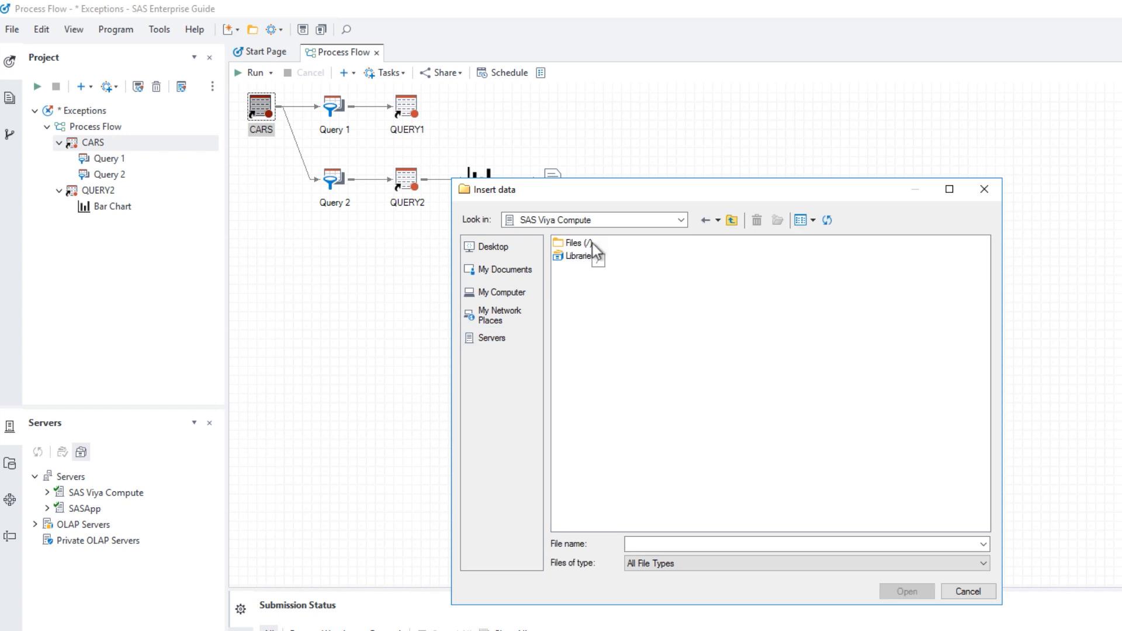
pyautogui.doubleClick(590, 258)
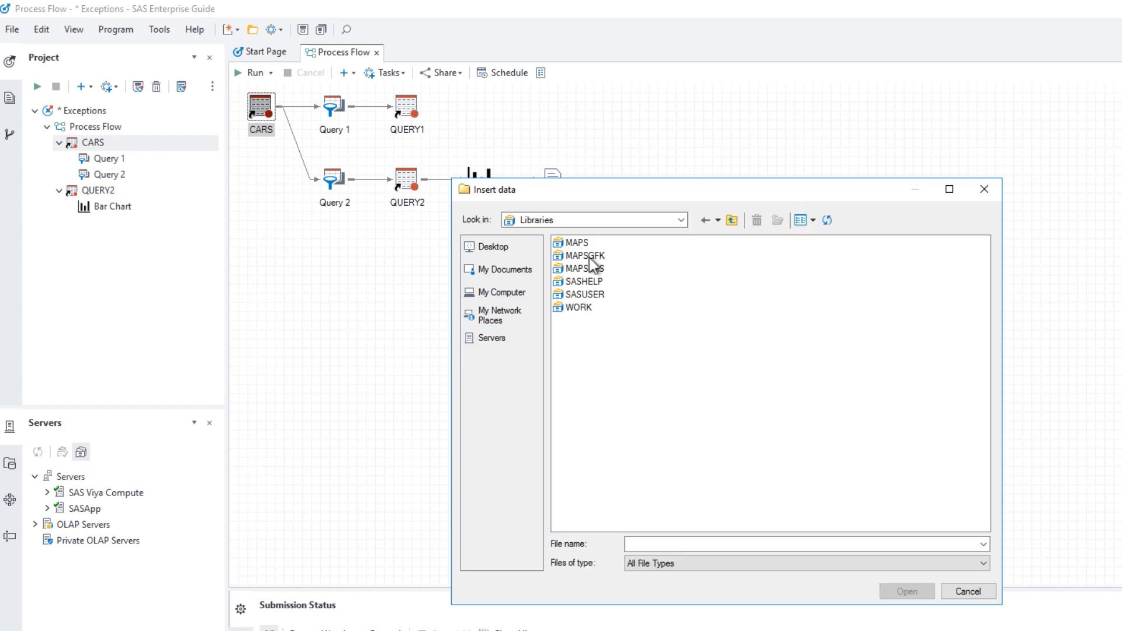
pyautogui.click(585, 283)
pyautogui.doubleClick(585, 283)
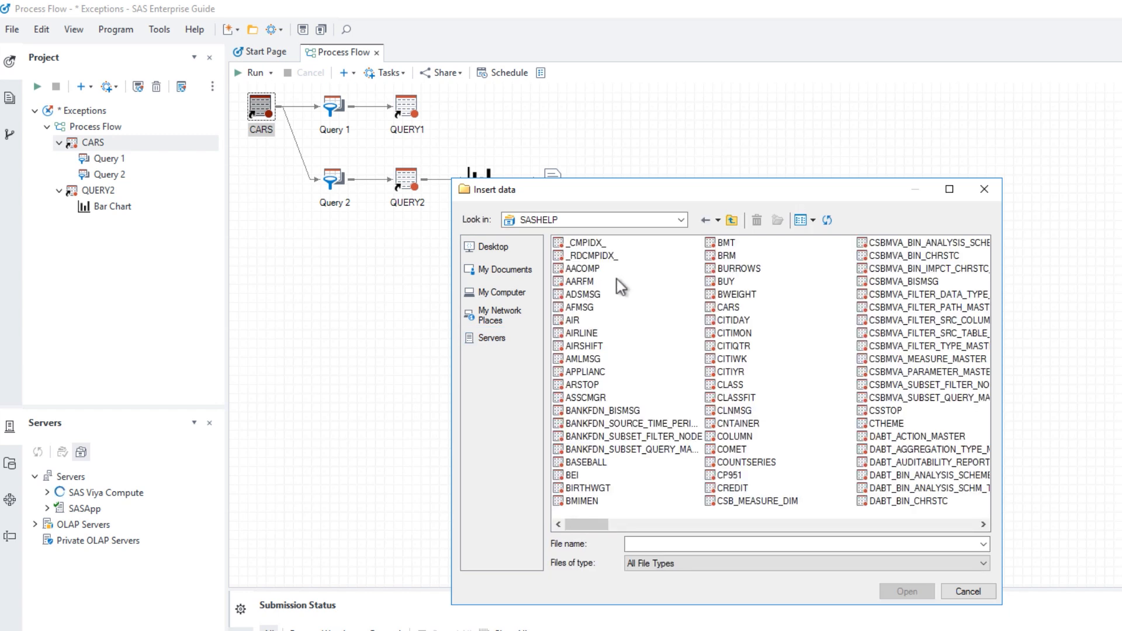
pyautogui.click(722, 306)
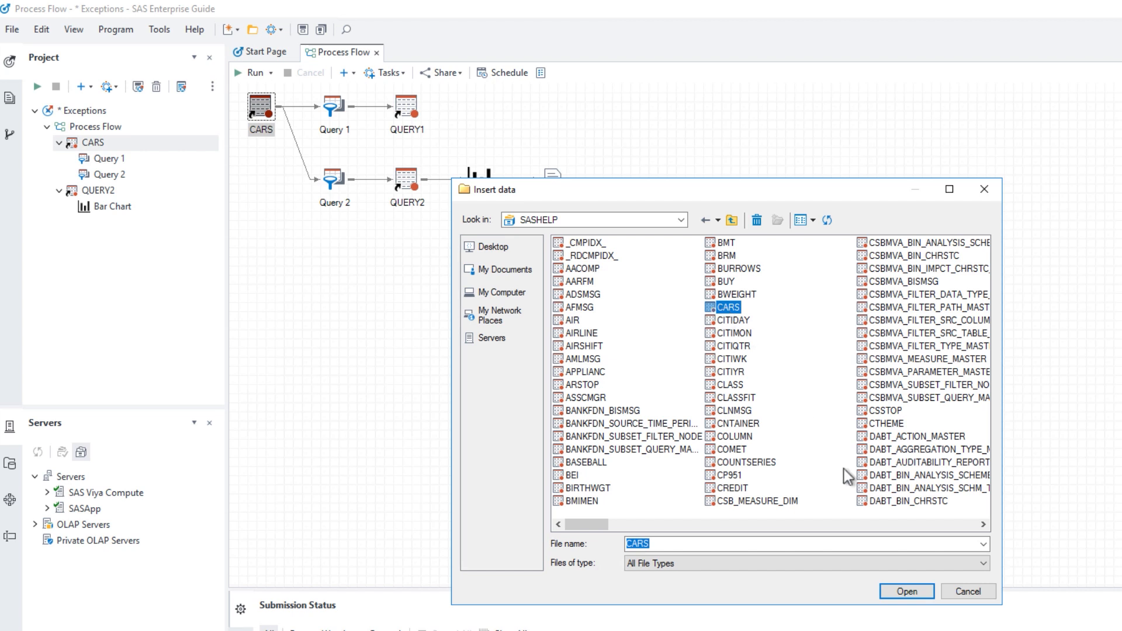
pyautogui.click(907, 594)
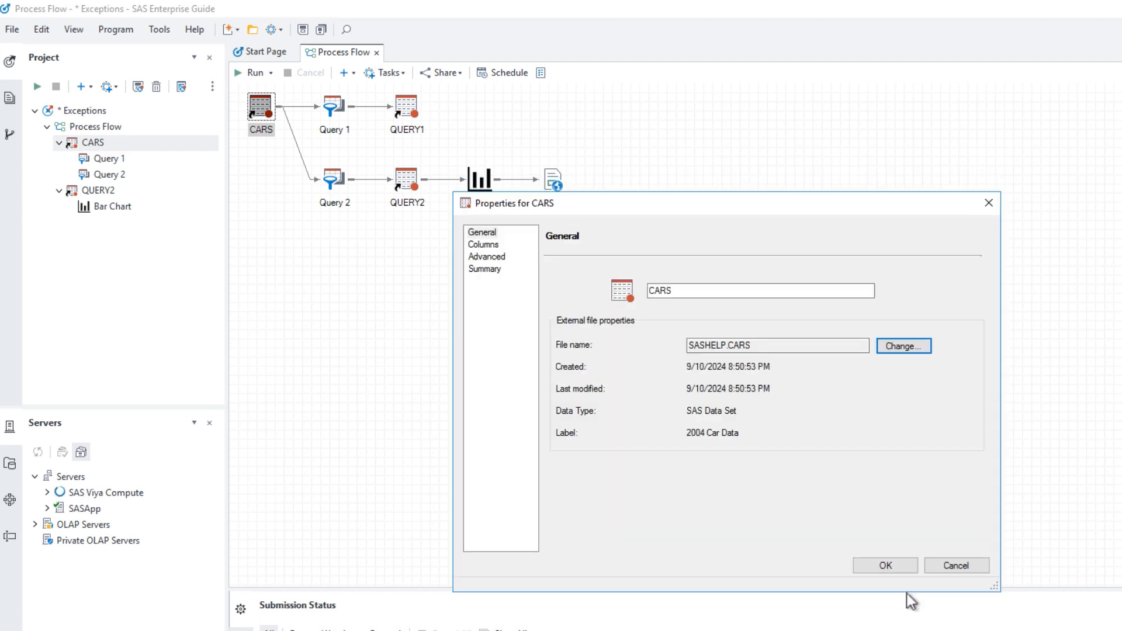
pyautogui.click(899, 570)
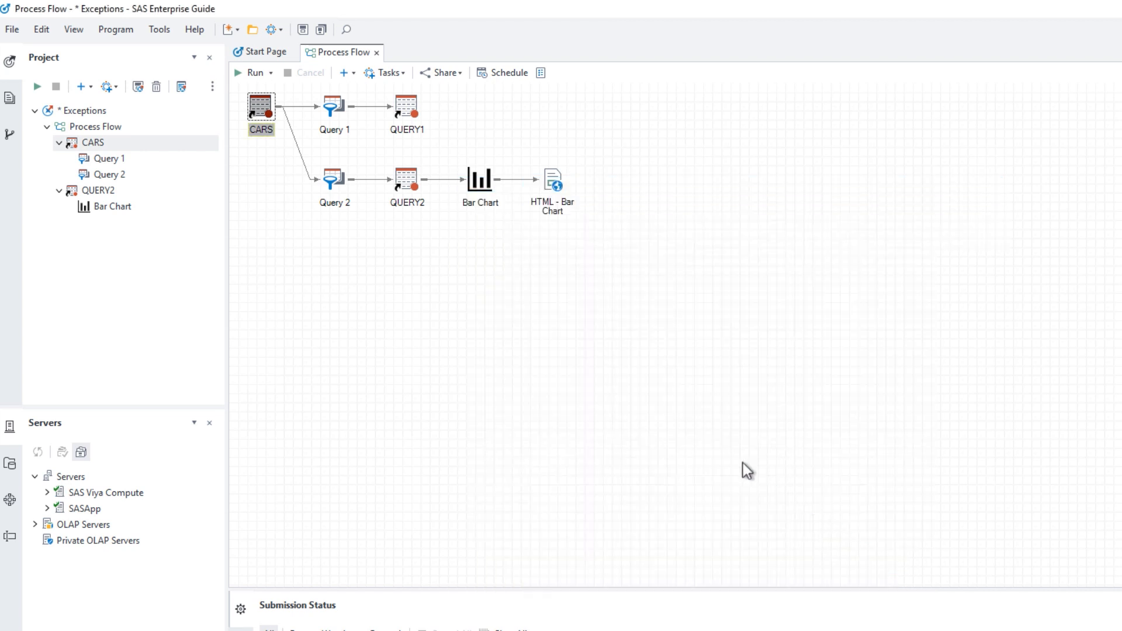
pyautogui.click(251, 75)
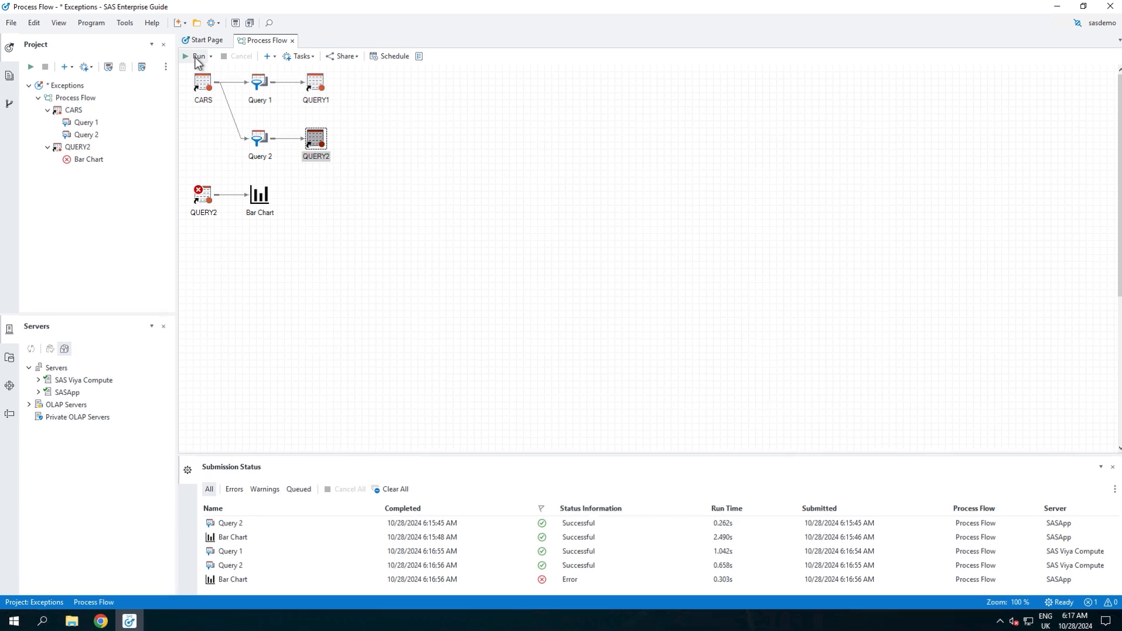
# Set the Bar Chart task's input data to WORK.Query2
pyautogui.click(251, 192)
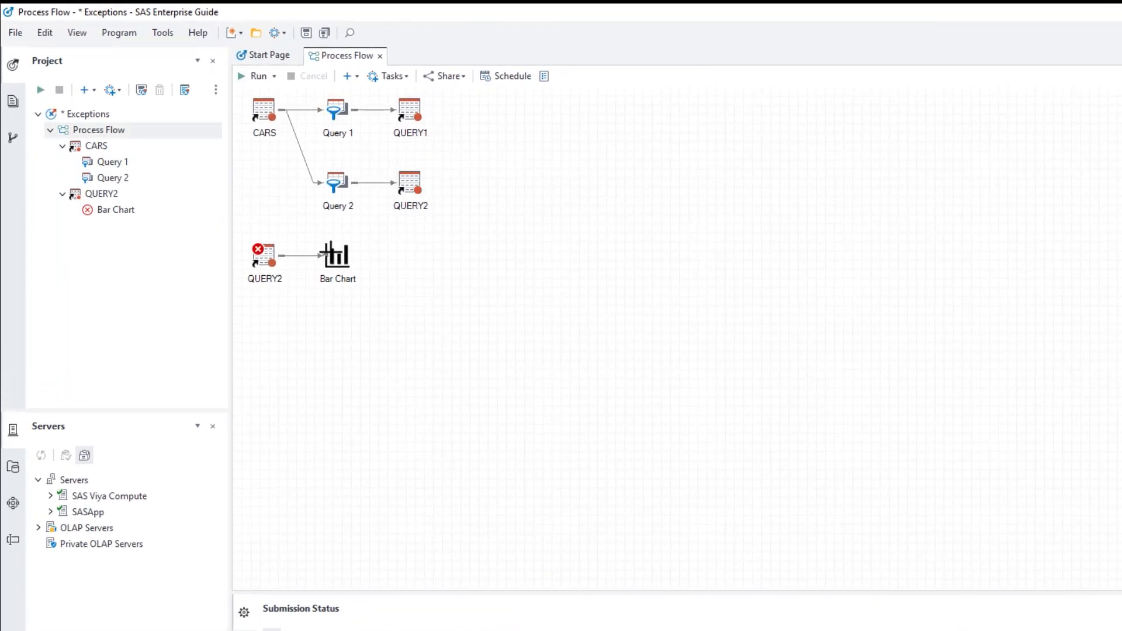
pyautogui.rightClick(334, 254)
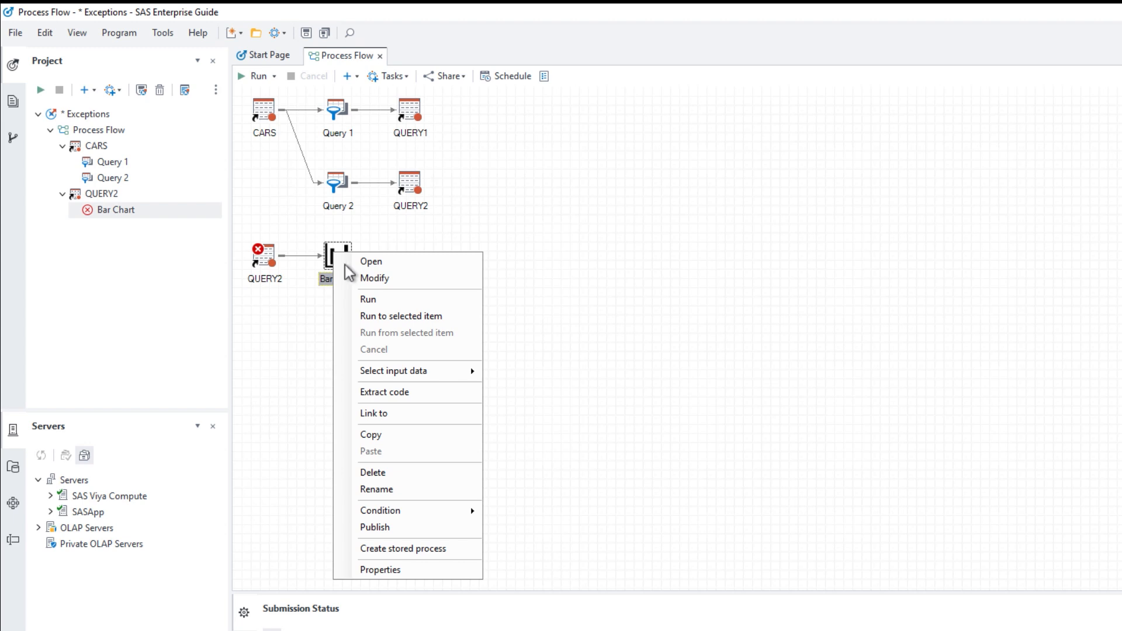
pyautogui.moveTo(440, 380)
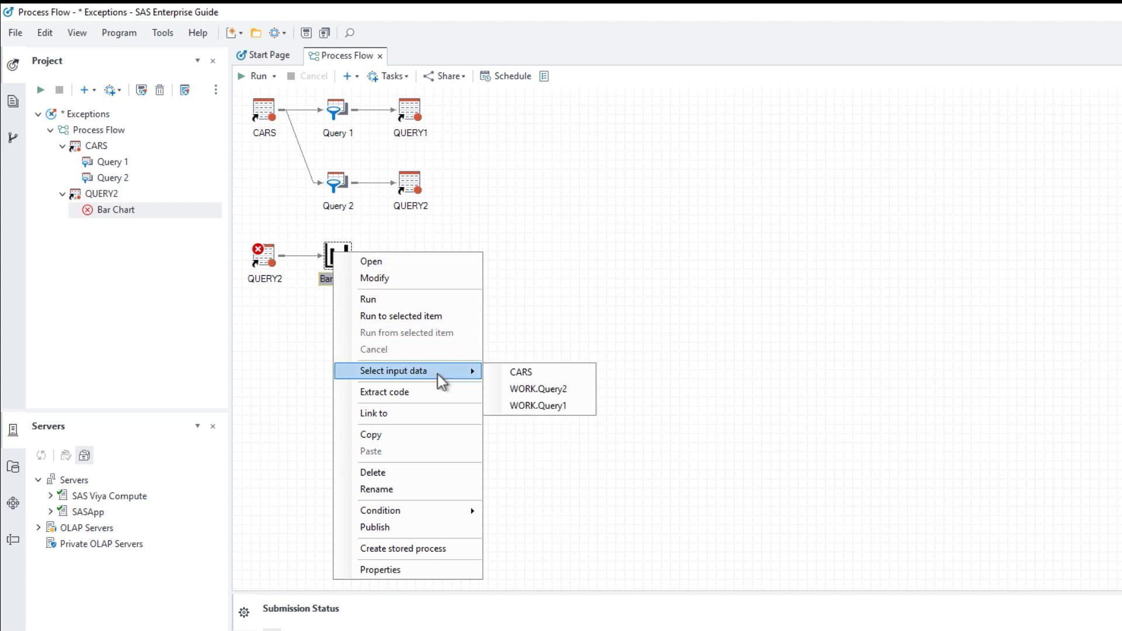
pyautogui.click(552, 390)
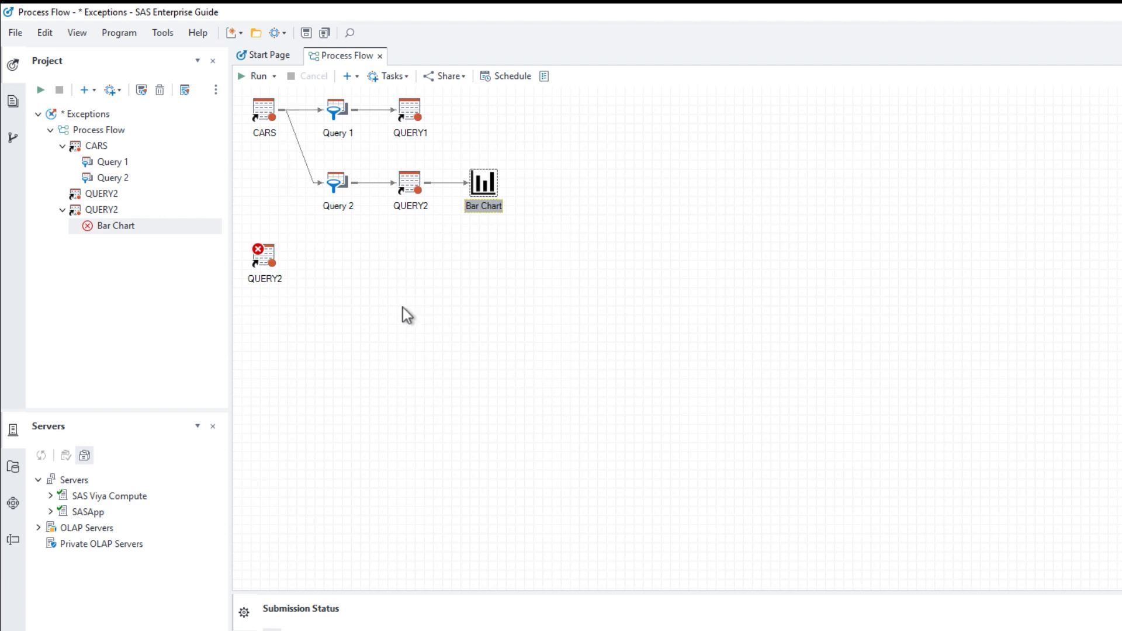
# Delete the orphaned QUERY2 data node marked with an error and rerun the process flow
pyautogui.rightClick(262, 251)
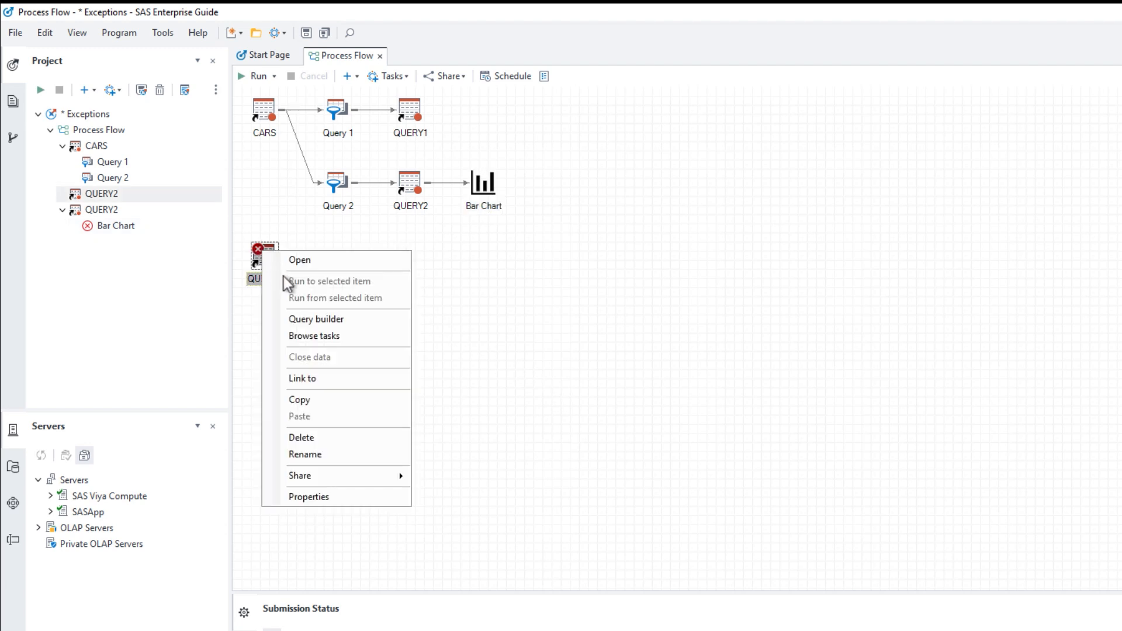
pyautogui.click(325, 438)
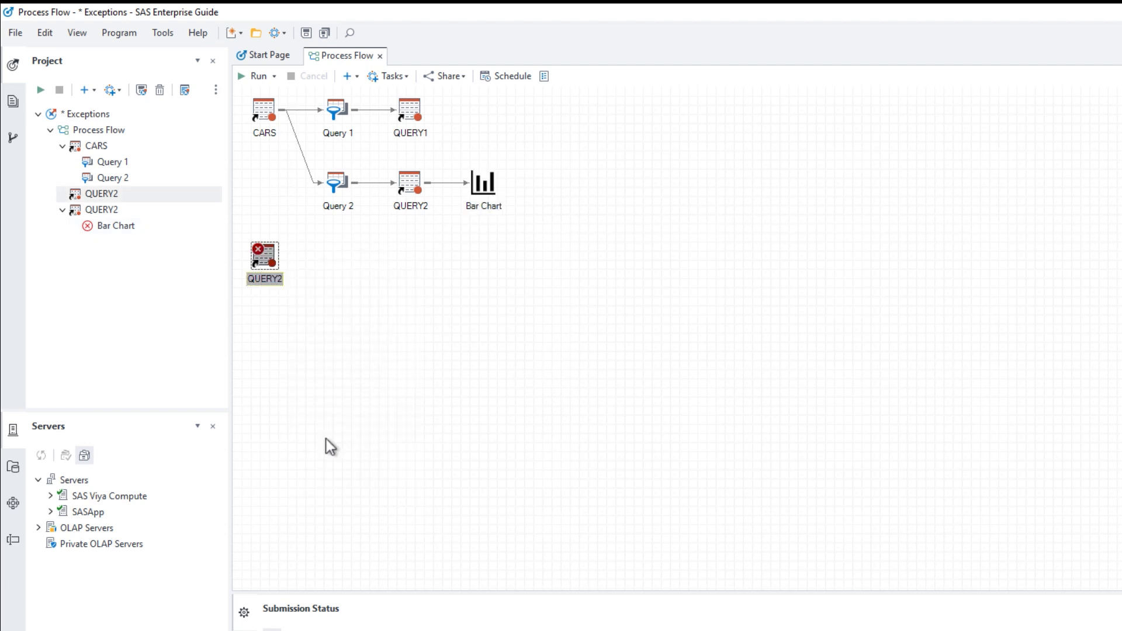
pyautogui.click(777, 403)
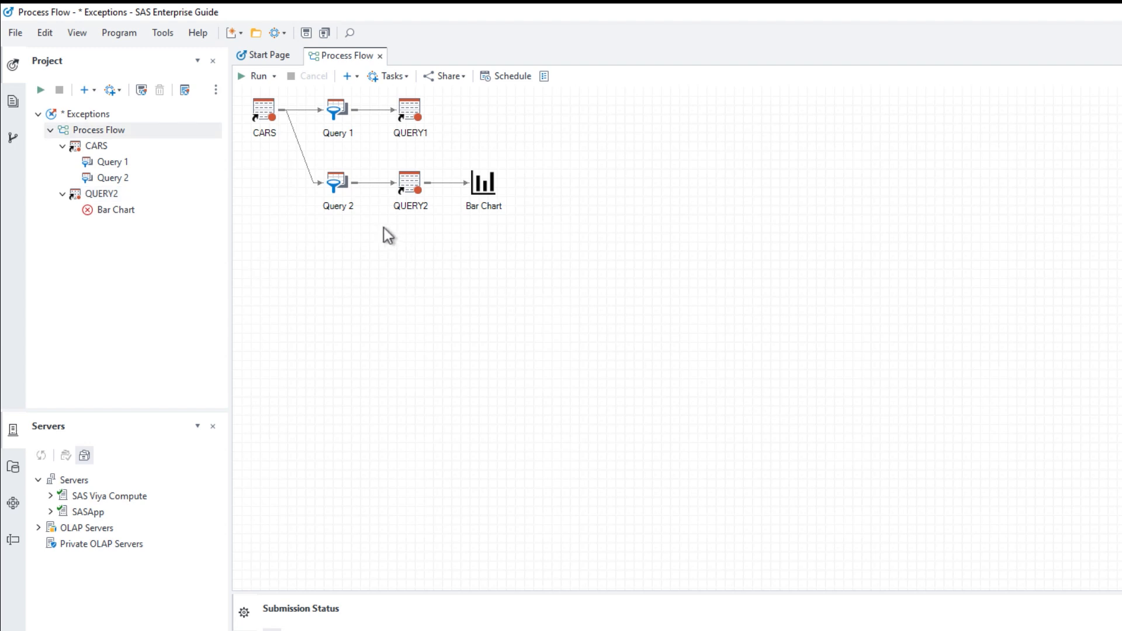
pyautogui.click(256, 76)
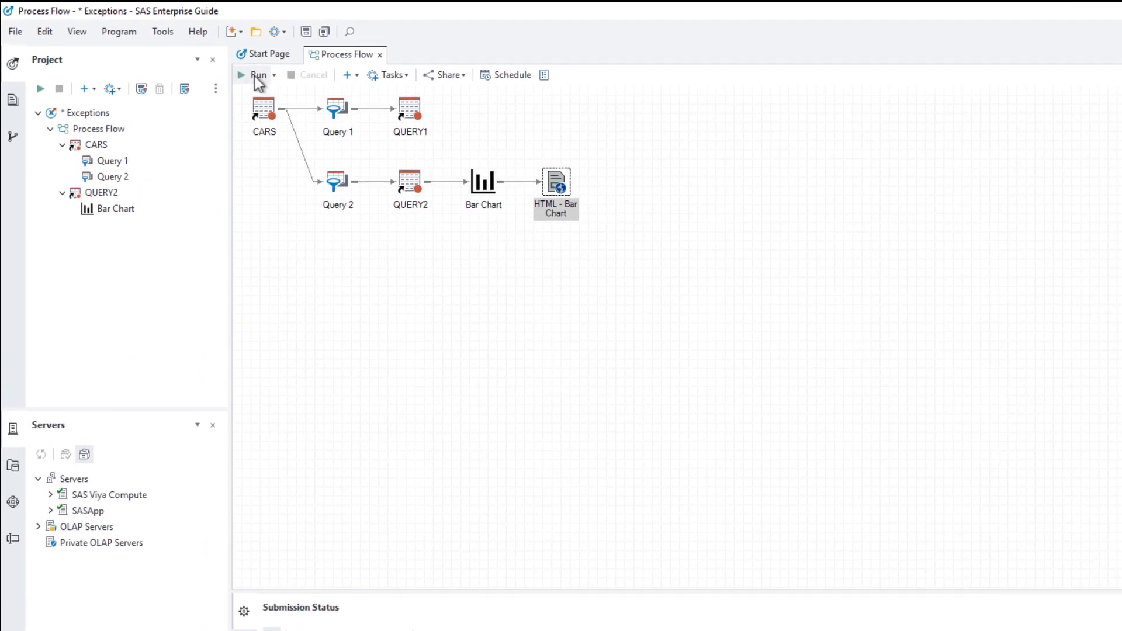
# Close the Exceptions project without saving its changes
pyautogui.click(16, 32)
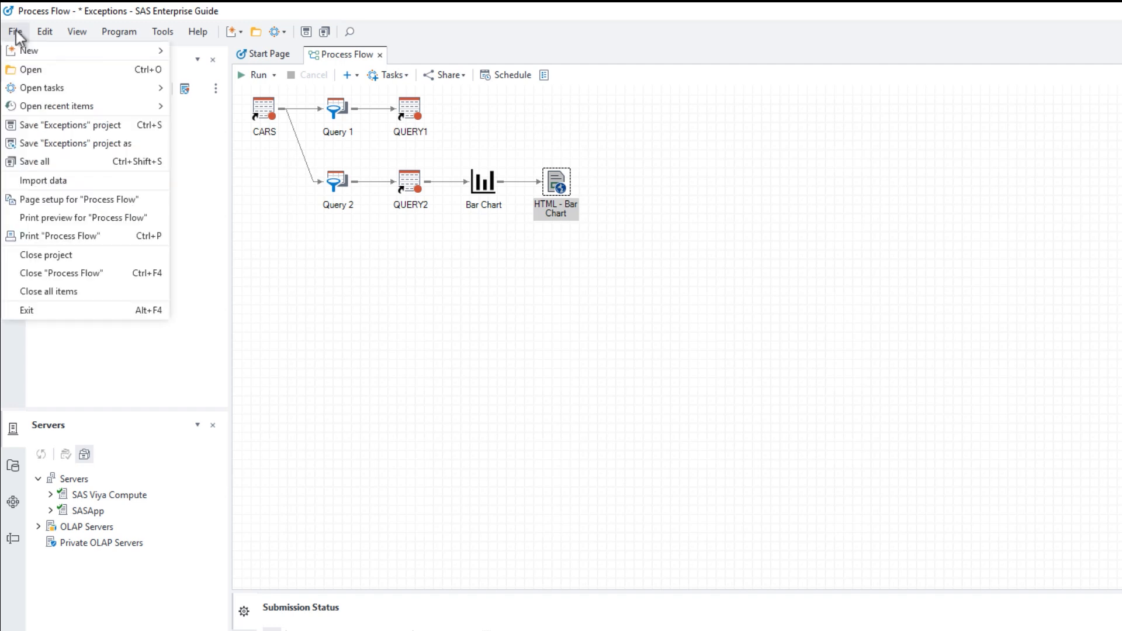
pyautogui.click(44, 255)
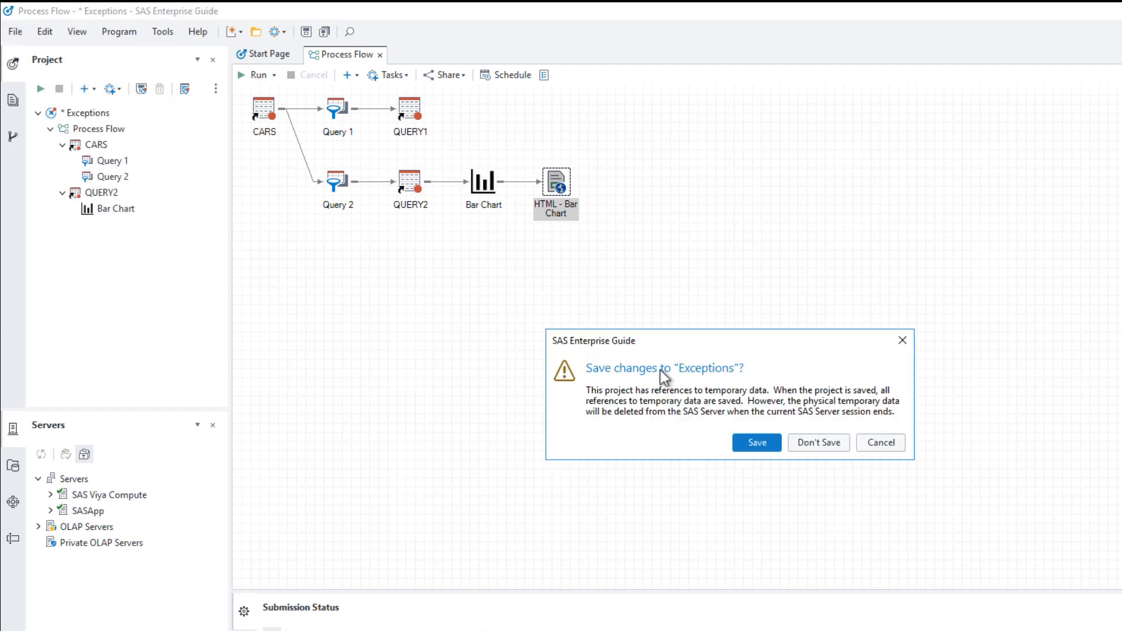
pyautogui.click(819, 442)
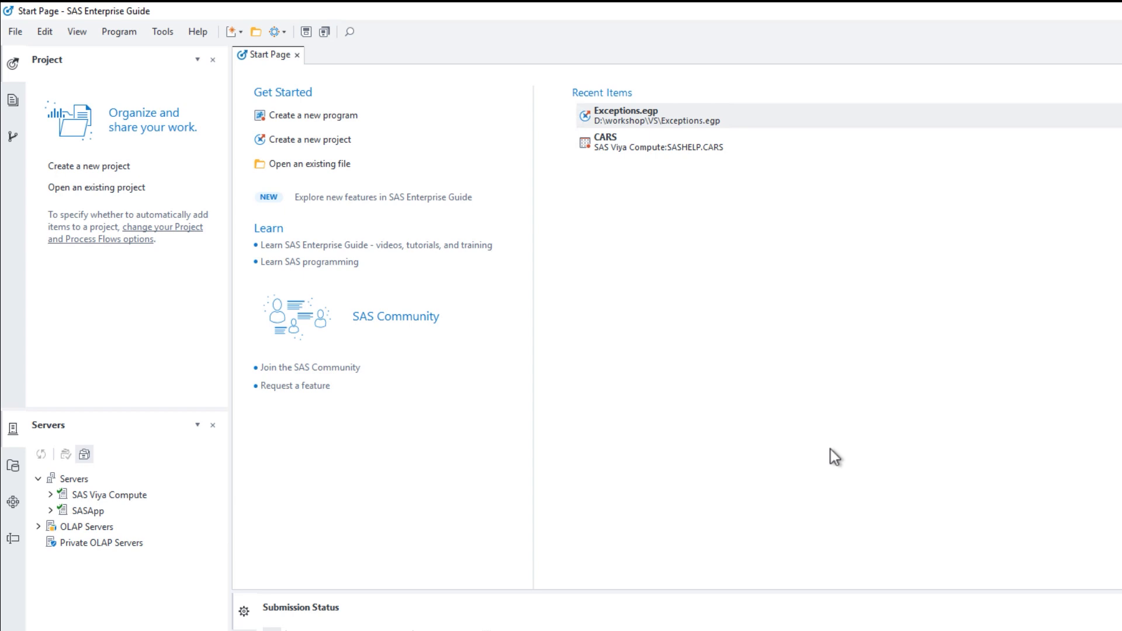
# Reopen Exceptions.egp from the recent items and load it into project maintenance, agreeing to close the project first
pyautogui.click(719, 124)
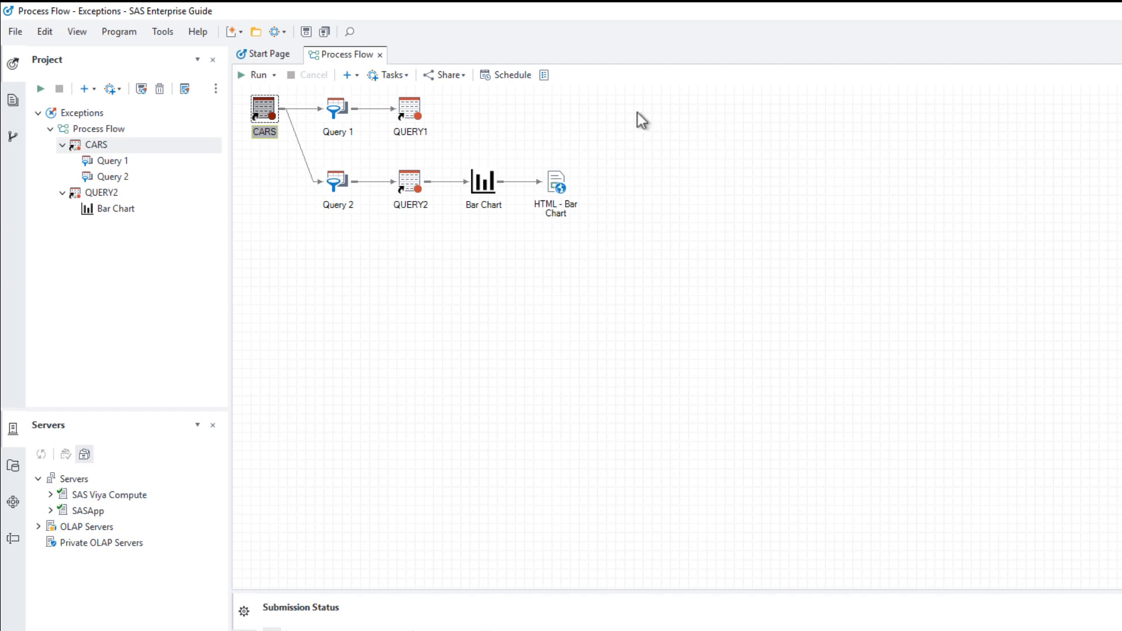
pyautogui.click(162, 33)
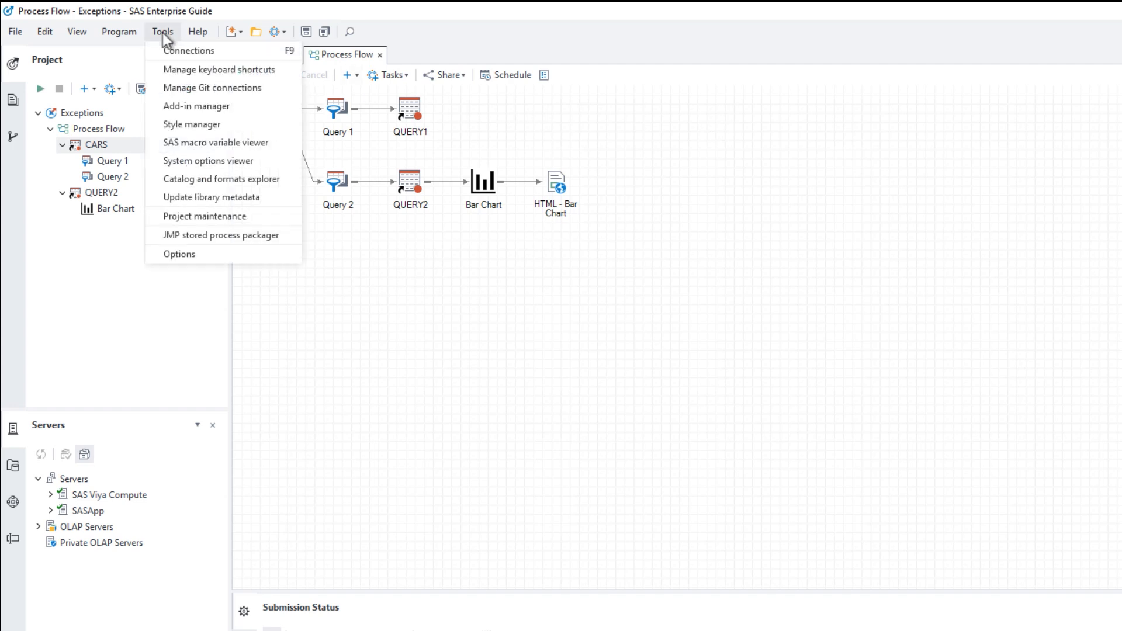
pyautogui.click(176, 216)
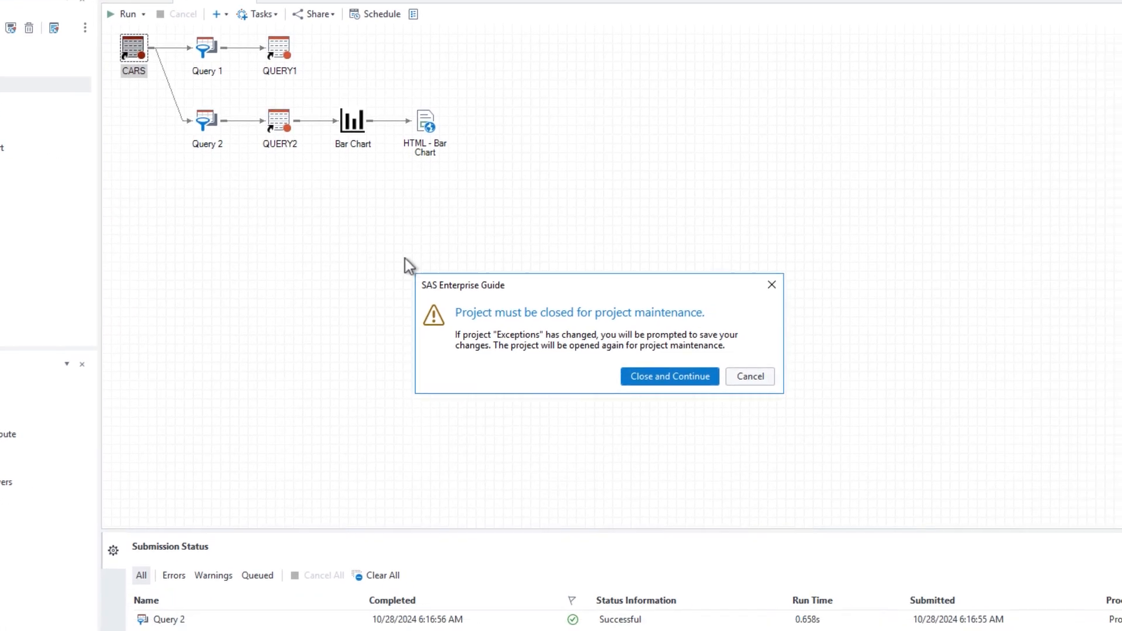
pyautogui.click(624, 366)
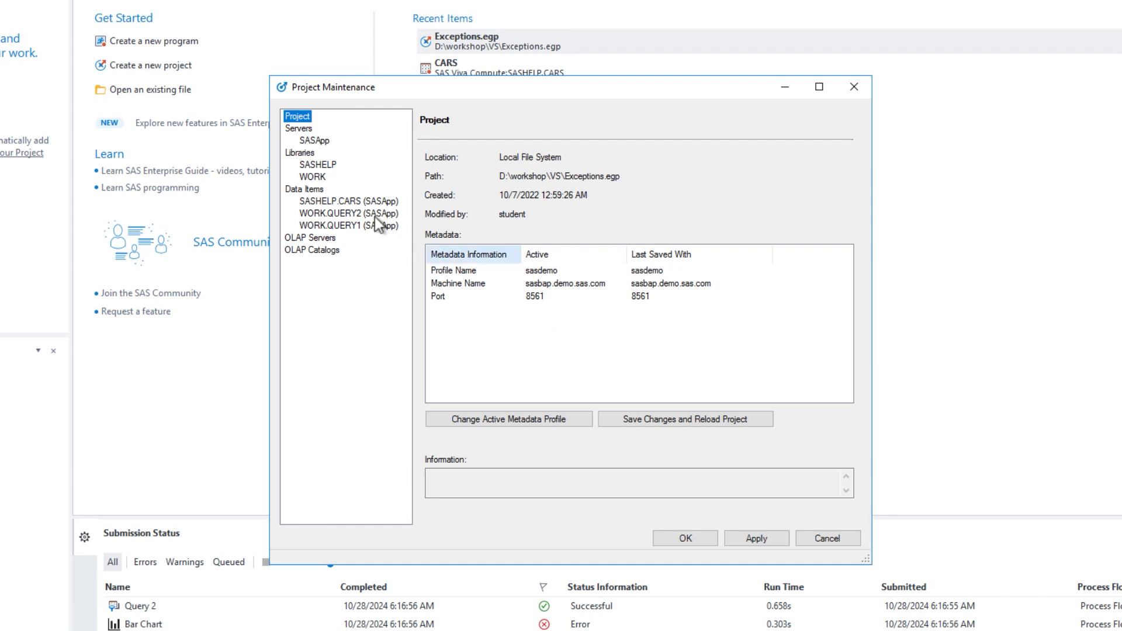
# Replace the SASApp execution server with SAS Viya Compute throughout the Exceptions project
pyautogui.click(315, 161)
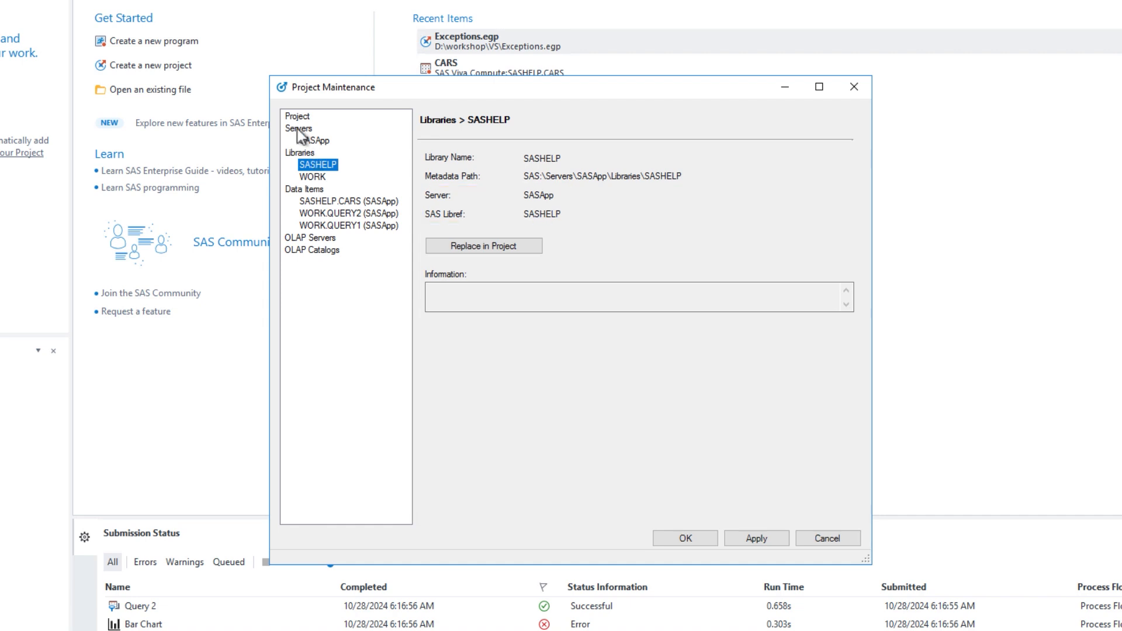
pyautogui.click(298, 132)
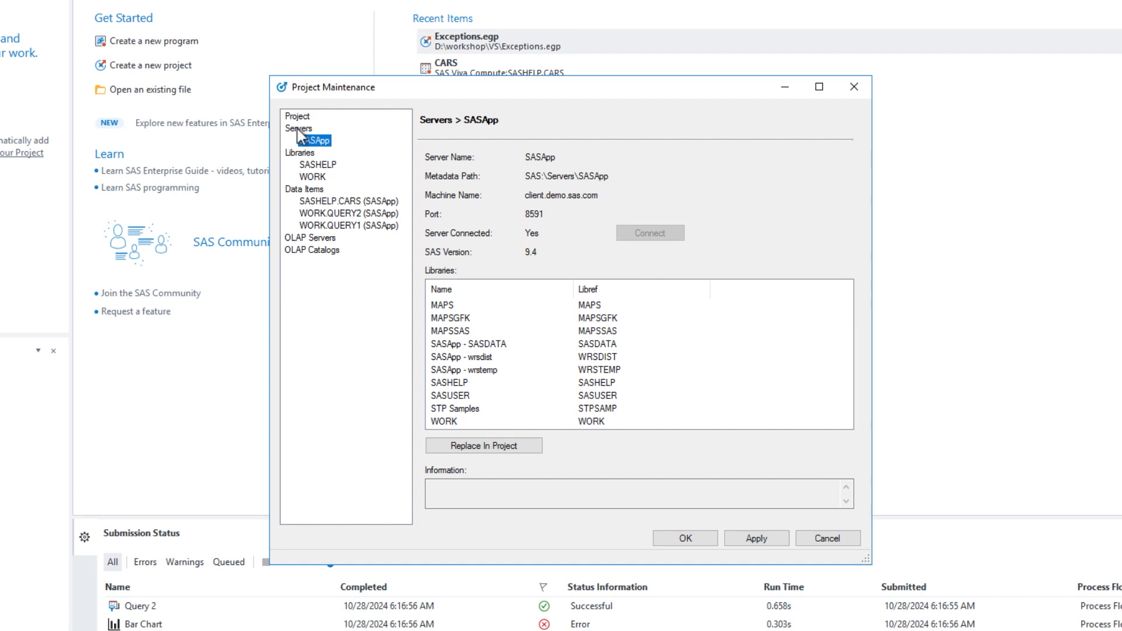
pyautogui.click(499, 447)
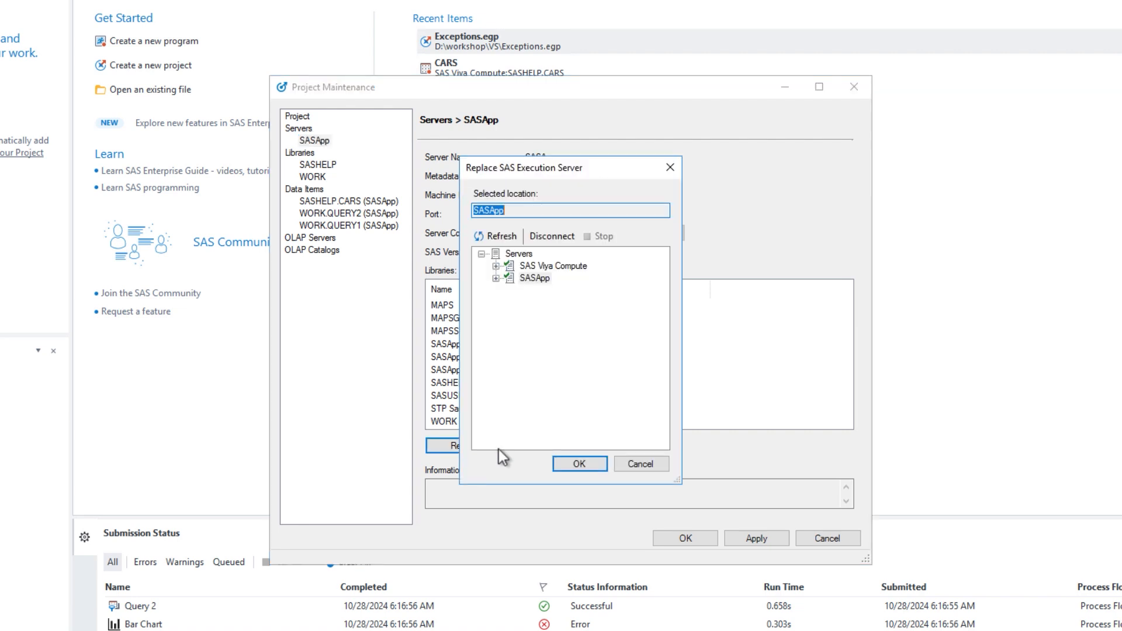
pyautogui.click(563, 268)
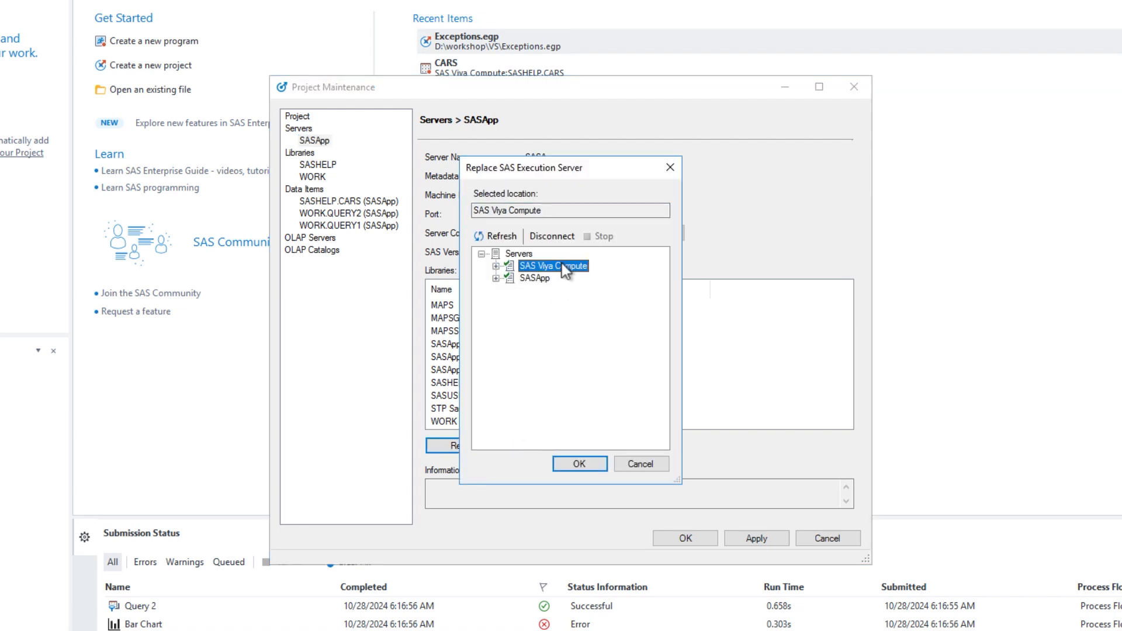
pyautogui.click(579, 465)
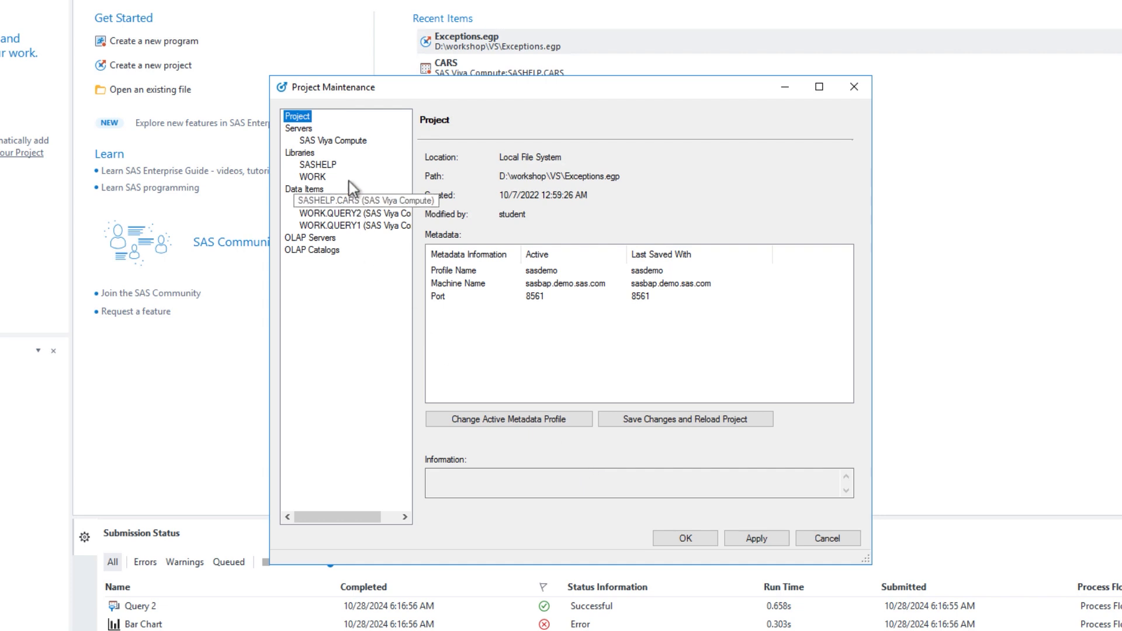
# Verify that the SASHELP.CARS data item exists on SAS Viya Compute and save the project maintenance changes
pyautogui.click(332, 166)
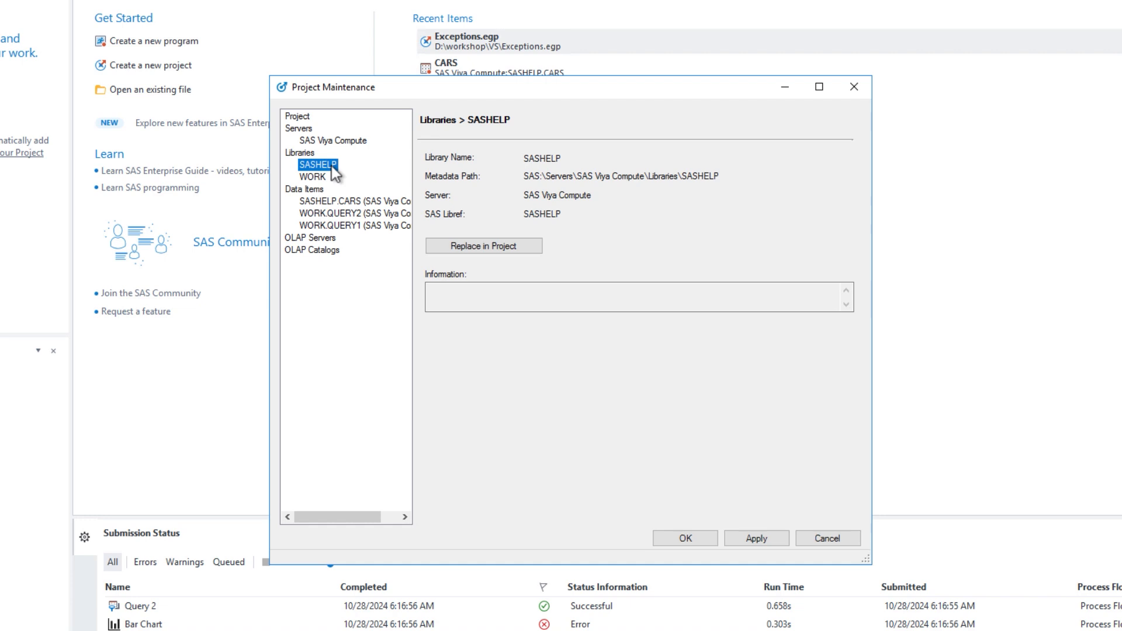
pyautogui.click(326, 201)
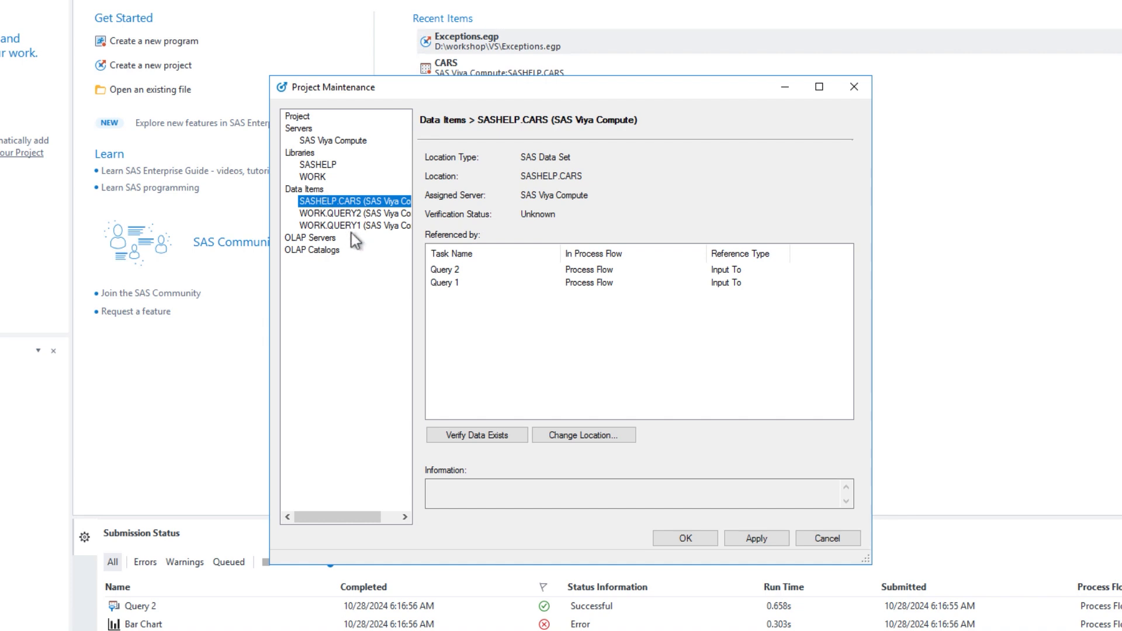
pyautogui.click(494, 439)
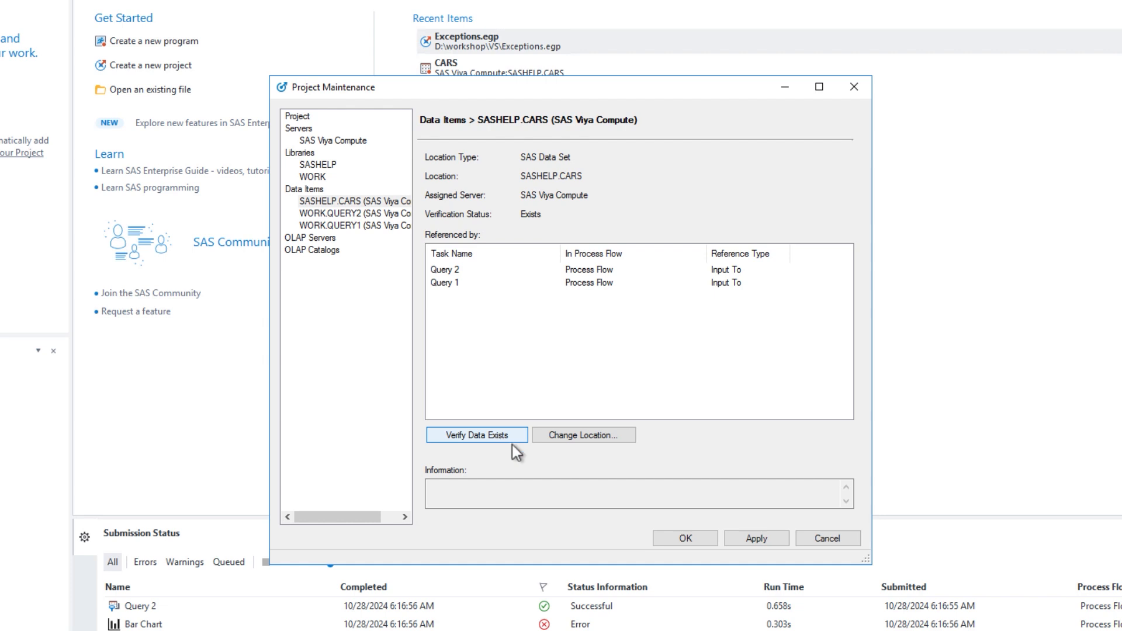
pyautogui.click(682, 541)
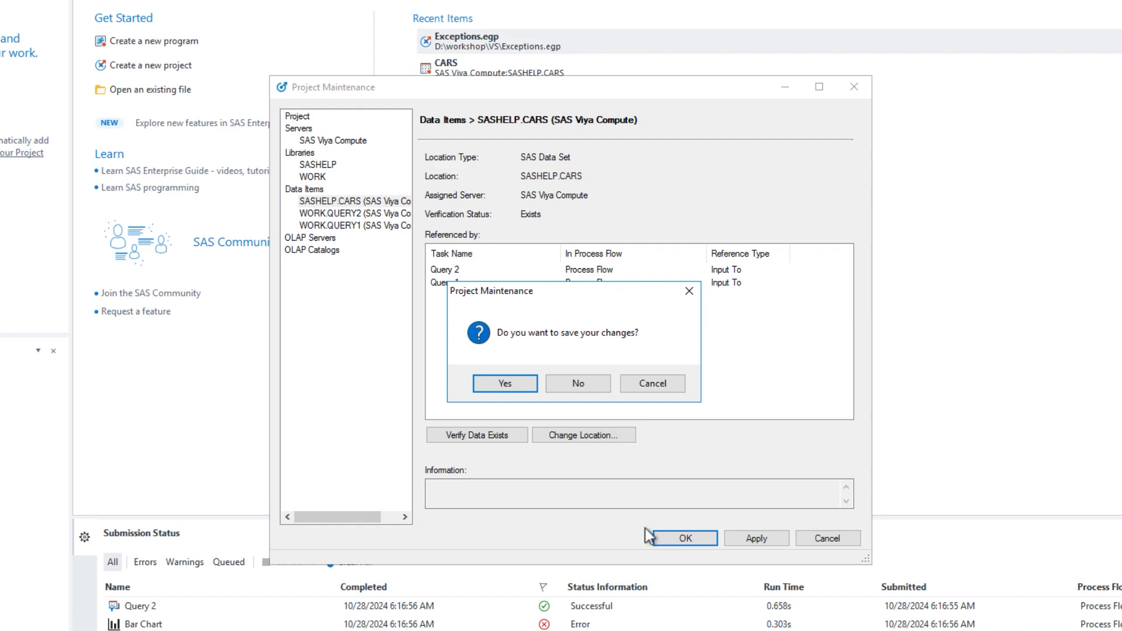
pyautogui.click(507, 384)
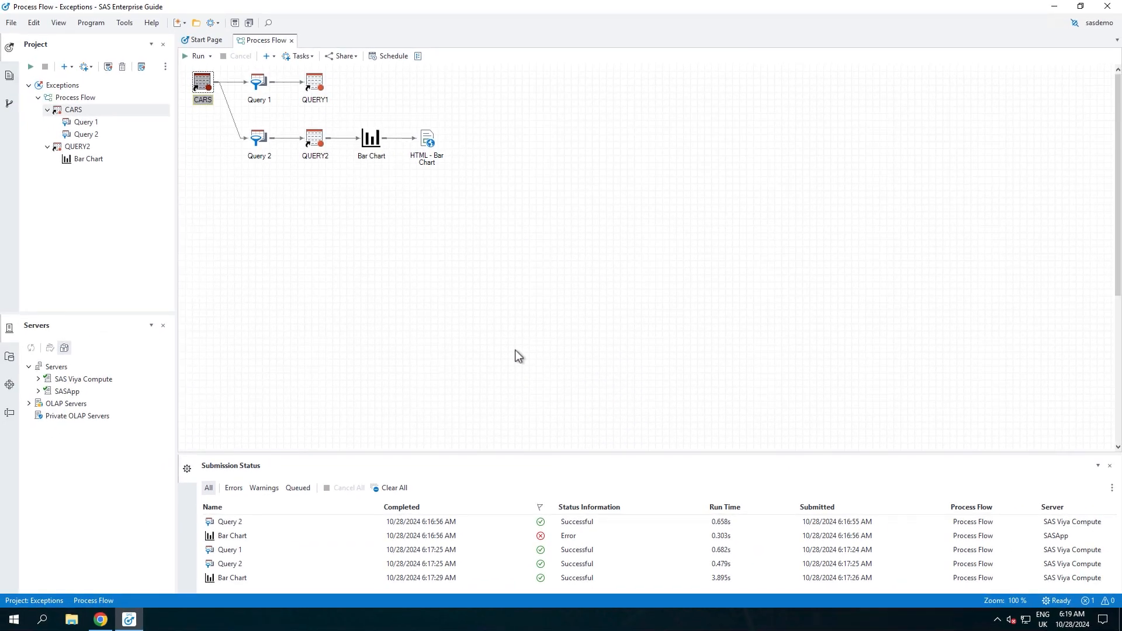
# Run the Exceptions process flow and close the project without saving the changes
pyautogui.click(193, 56)
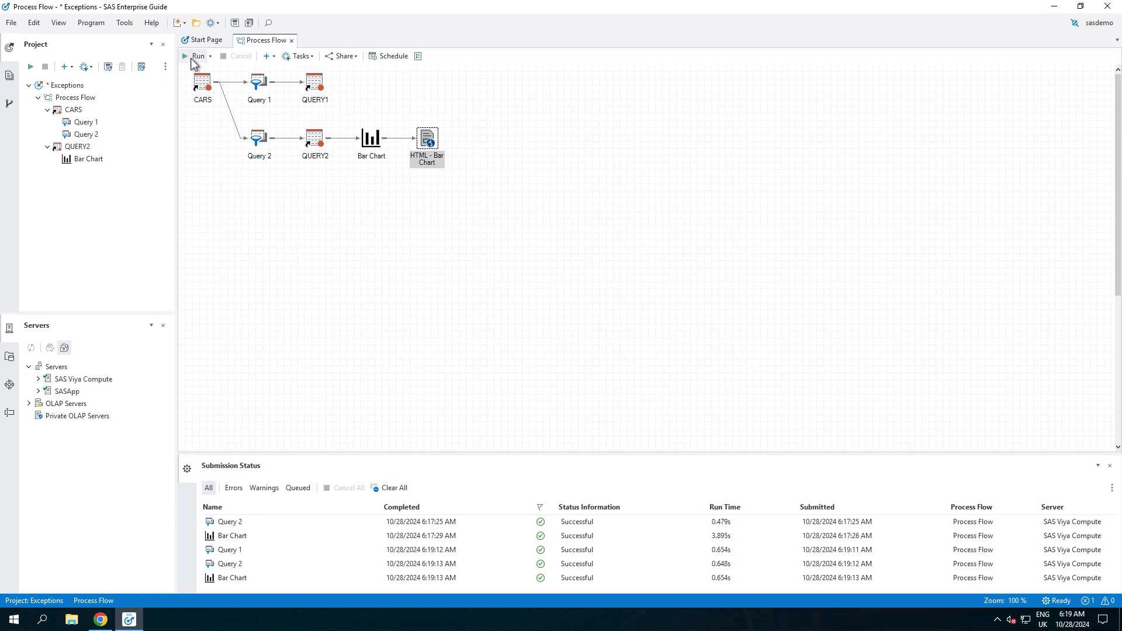
pyautogui.click(9, 25)
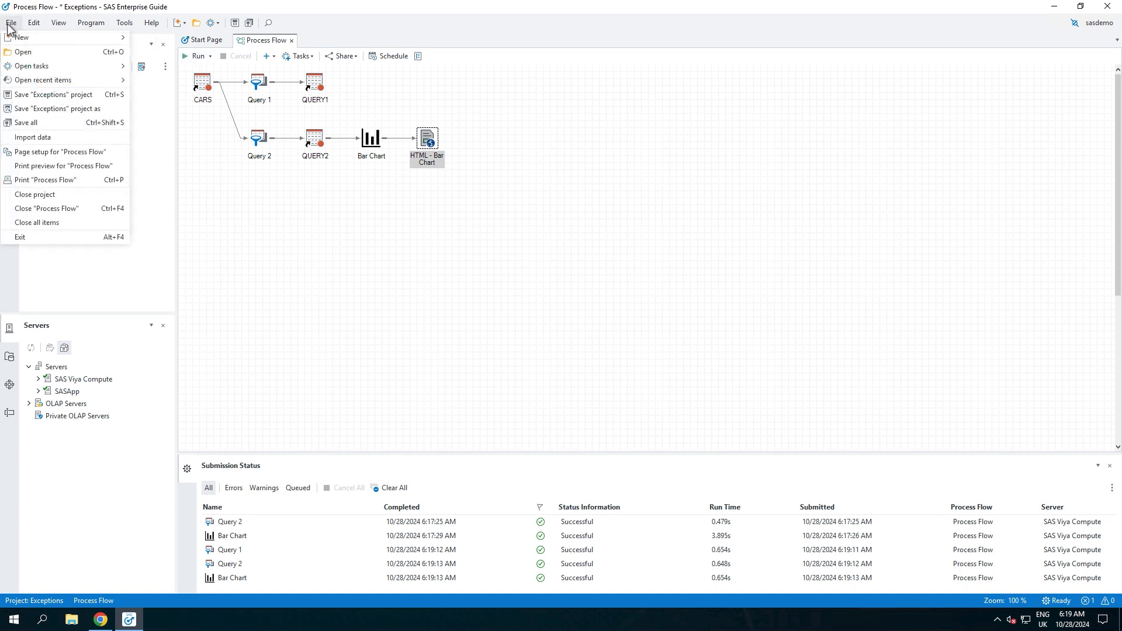
pyautogui.click(23, 195)
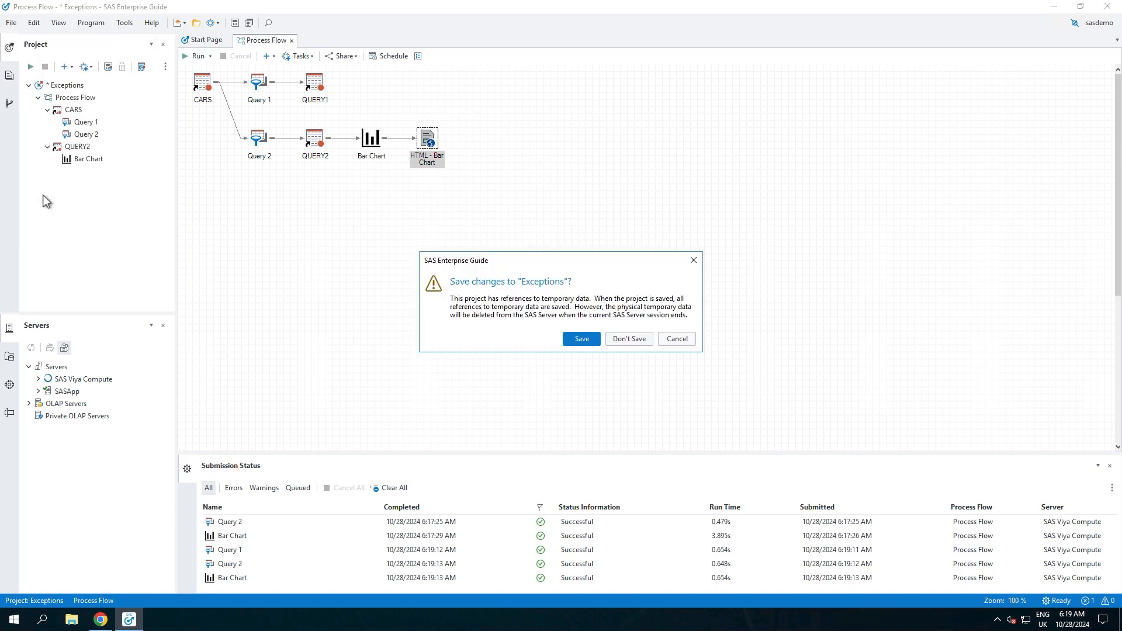
pyautogui.click(629, 340)
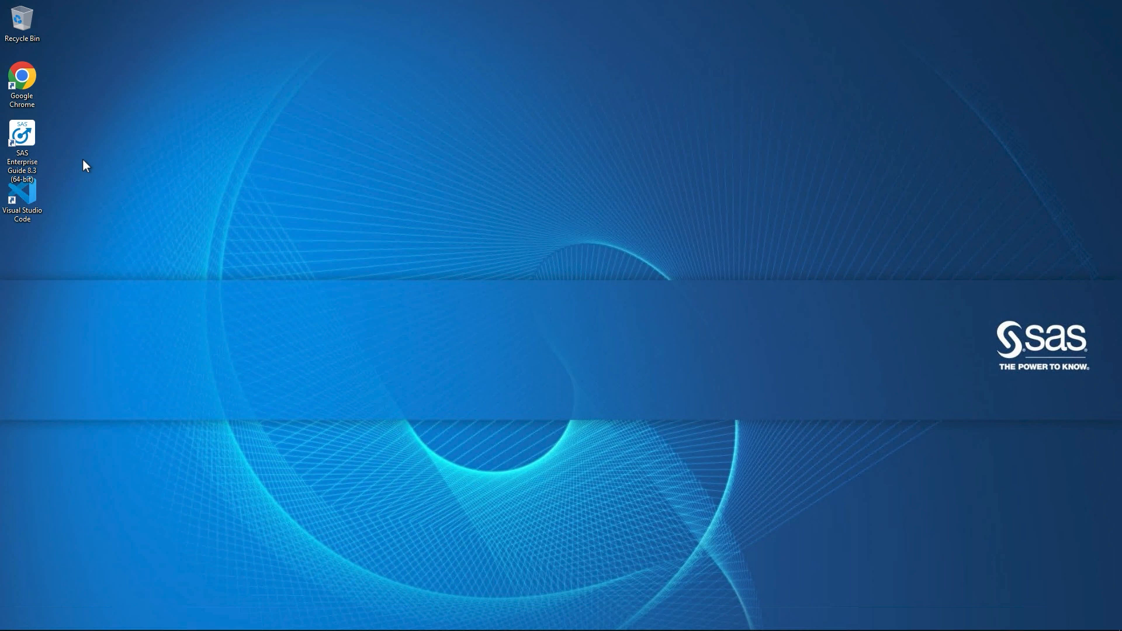
# Go to the SAS Enterprise Guide installation folder from its desktop shortcut and launch MigrationWizard.exe
pyautogui.rightClick(33, 138)
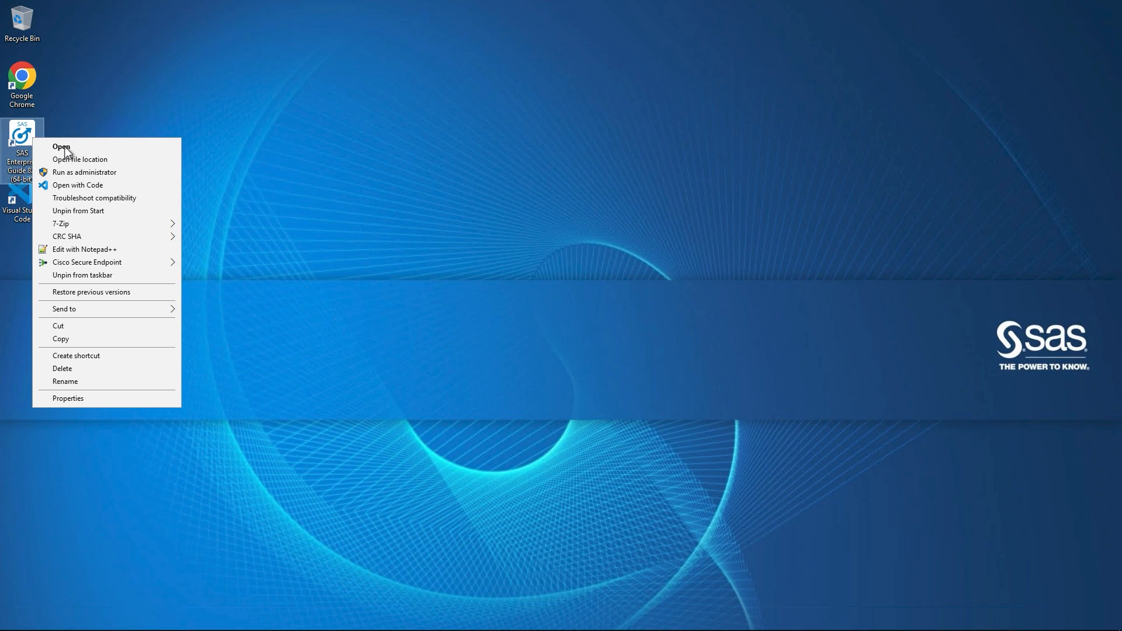
pyautogui.click(139, 160)
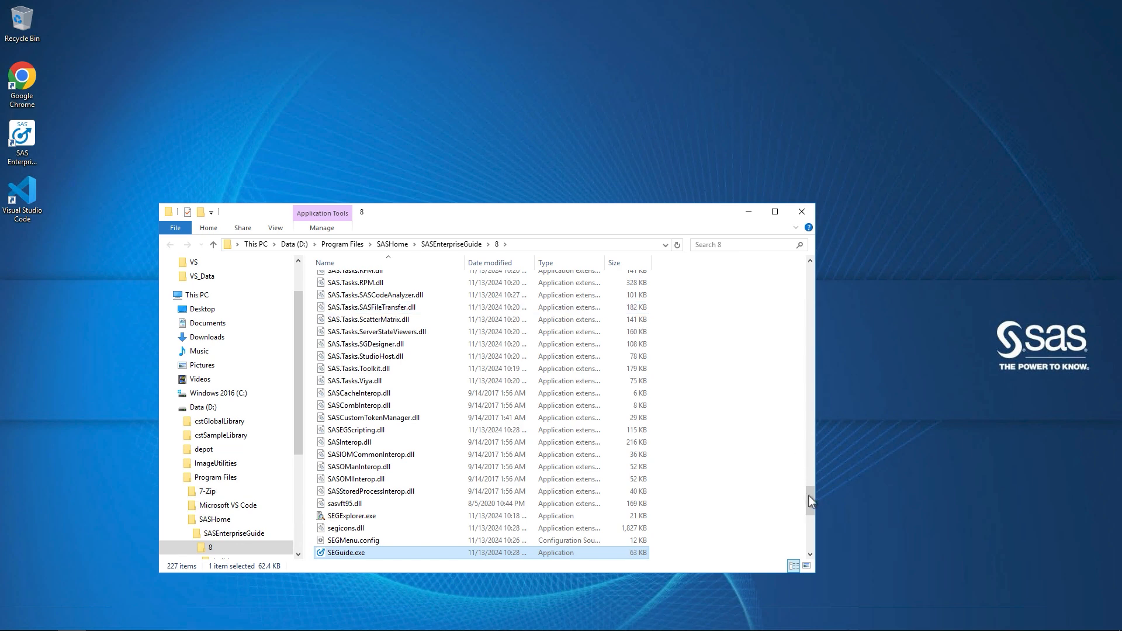
pyautogui.moveTo(812, 485); pyautogui.dragTo(808, 321)
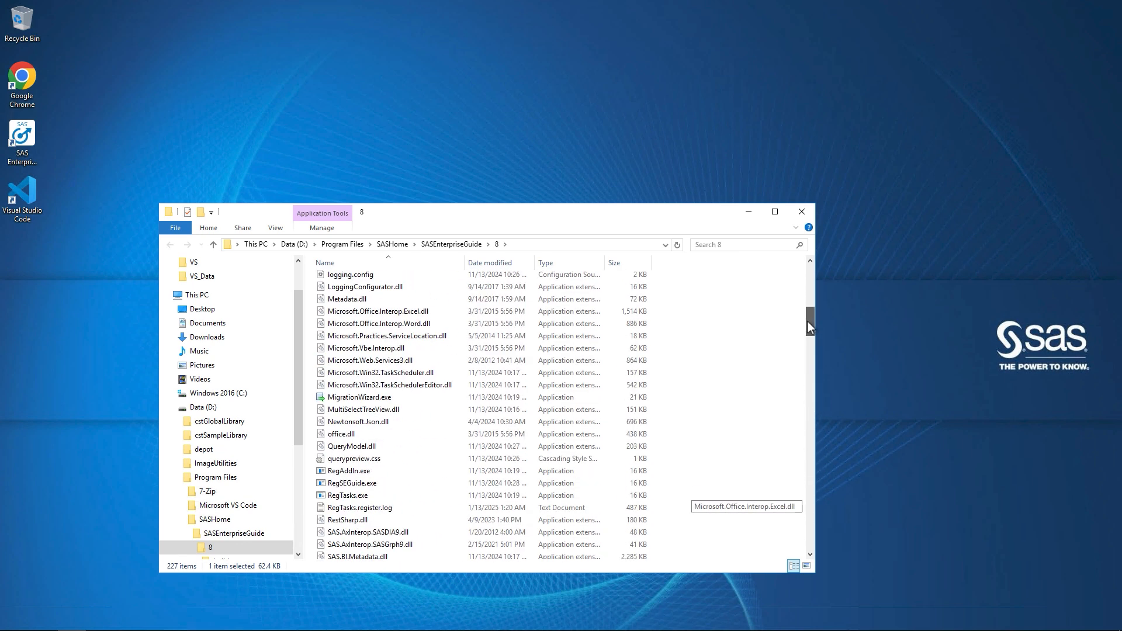
pyautogui.click(373, 401)
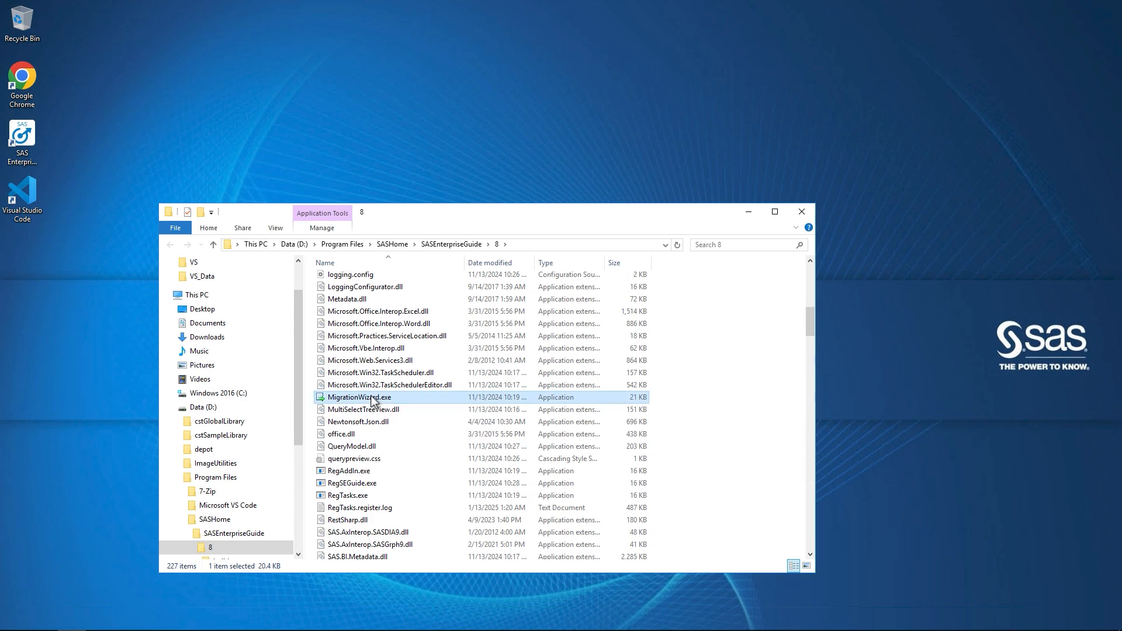
pyautogui.doubleClick(372, 401)
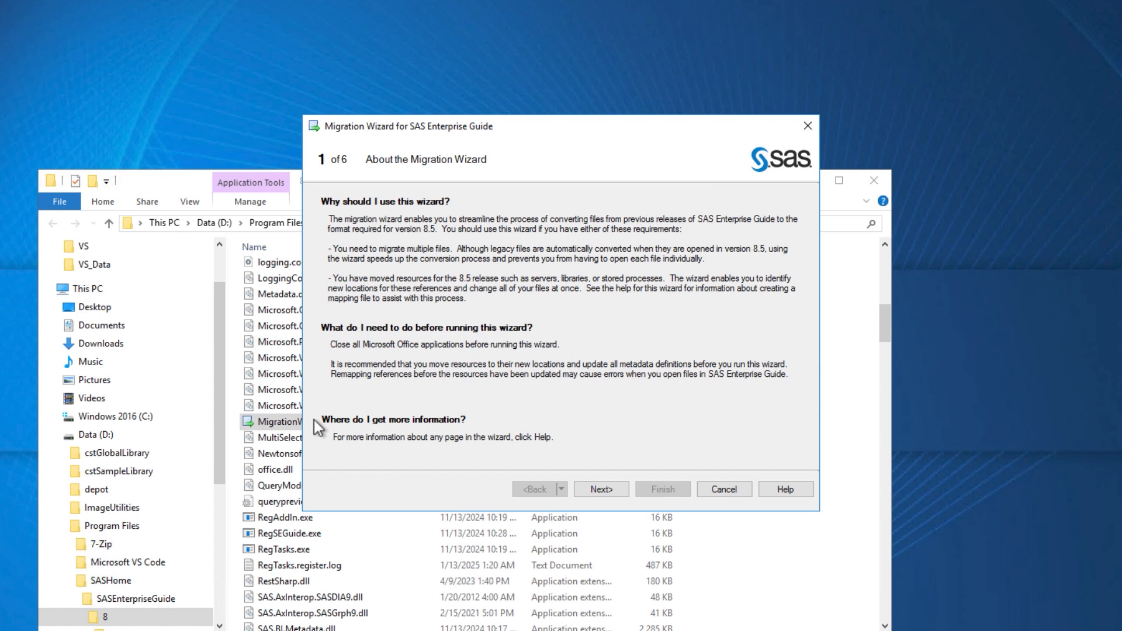
# Keep the active connection and add Car Door Reporting.egp, Embedded Code.egp and Simple DoorData.egp from D:\workshop\VS to the files to be migrated
pyautogui.click(600, 491)
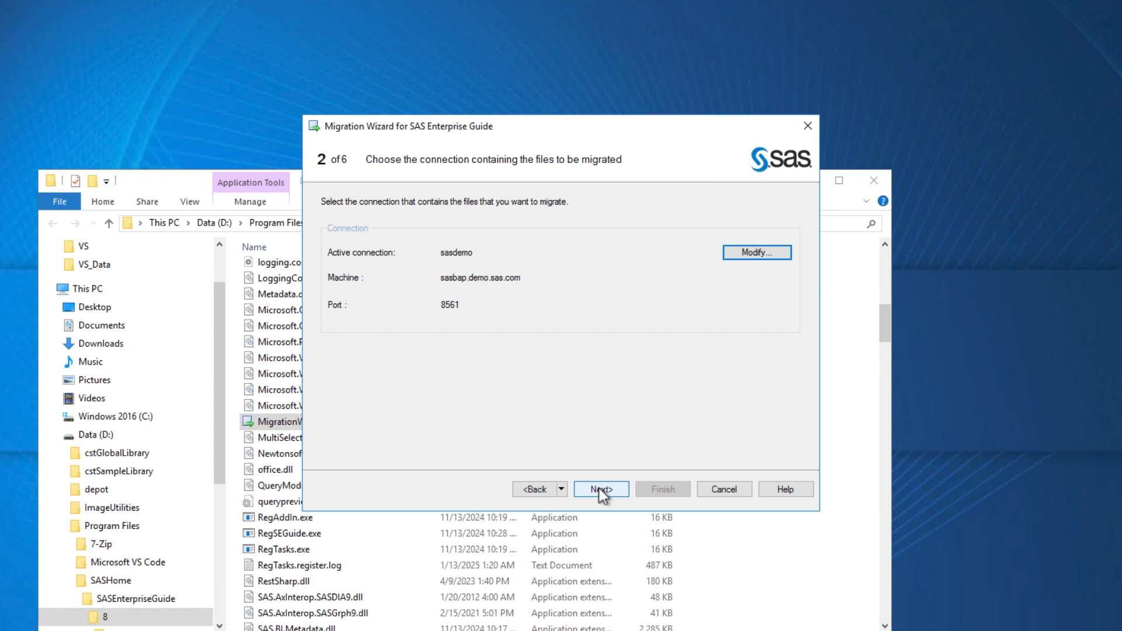
pyautogui.click(598, 489)
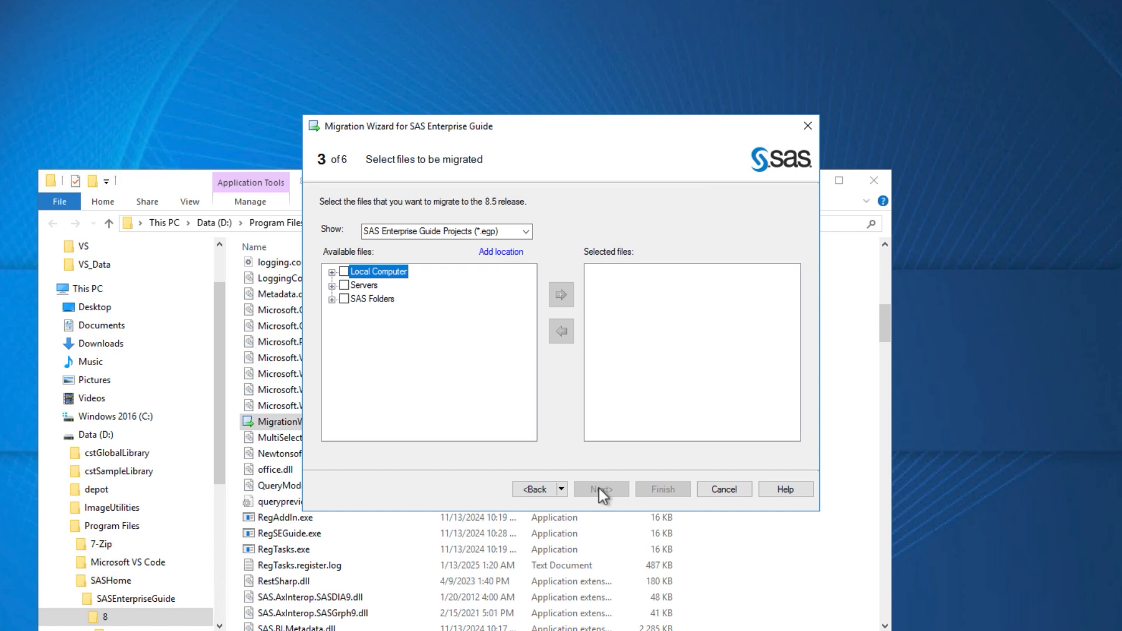
pyautogui.click(332, 272)
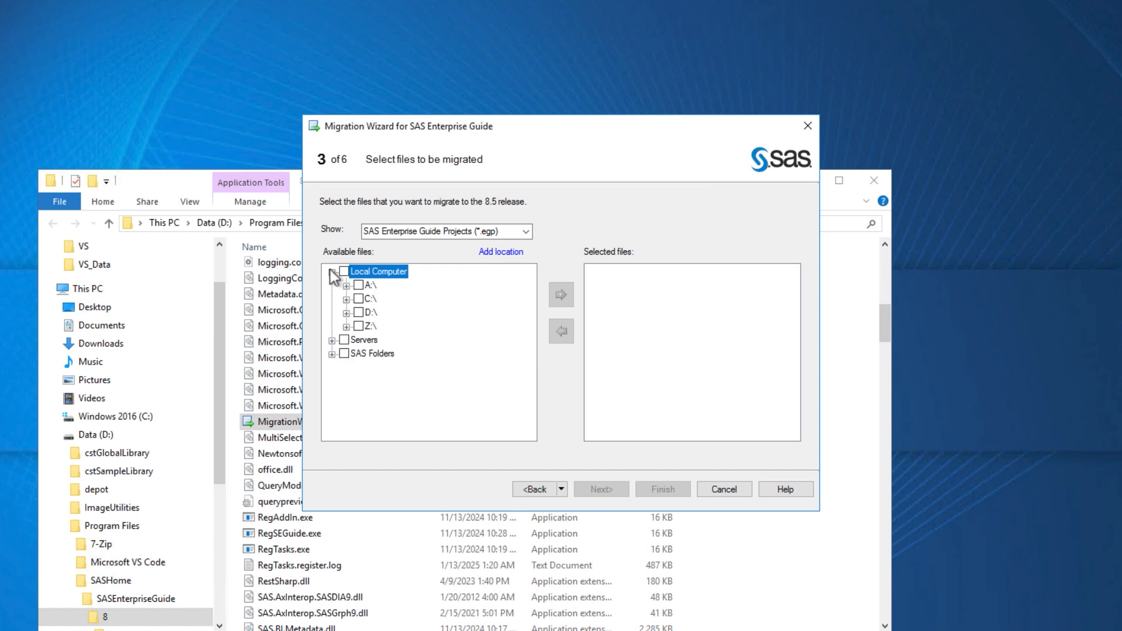
pyautogui.click(345, 313)
pyautogui.click(361, 422)
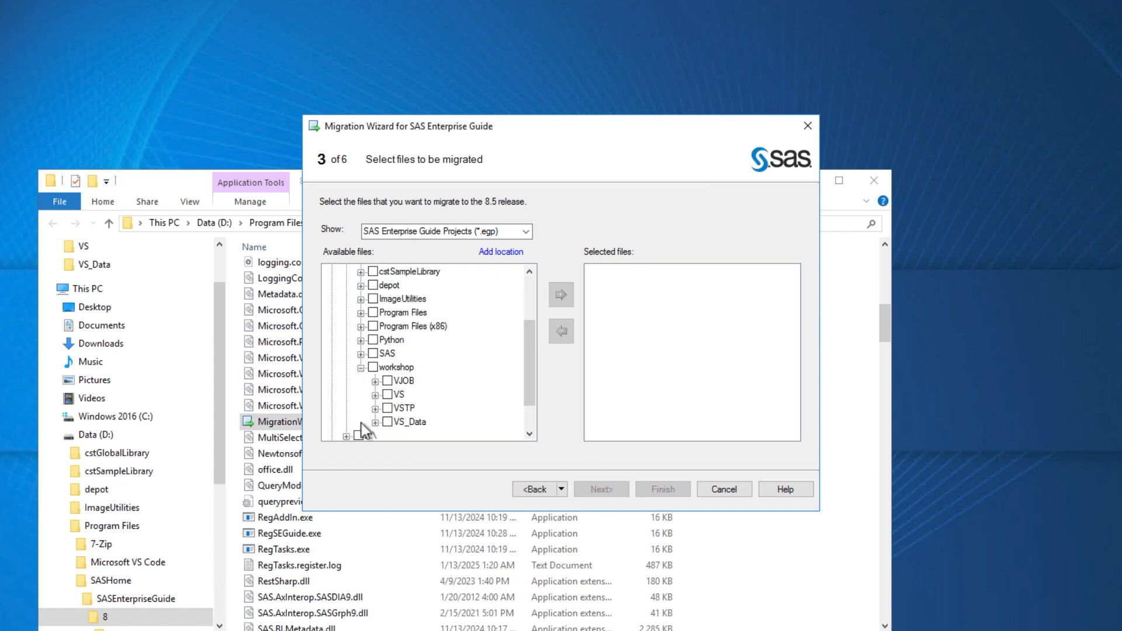
pyautogui.click(375, 395)
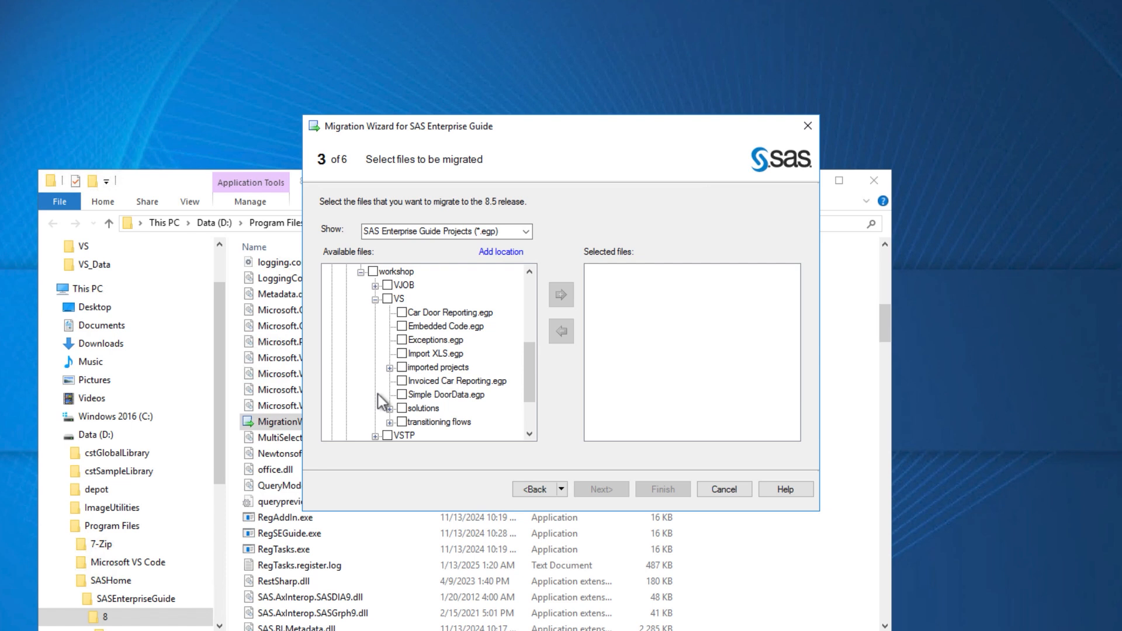
pyautogui.click(402, 313)
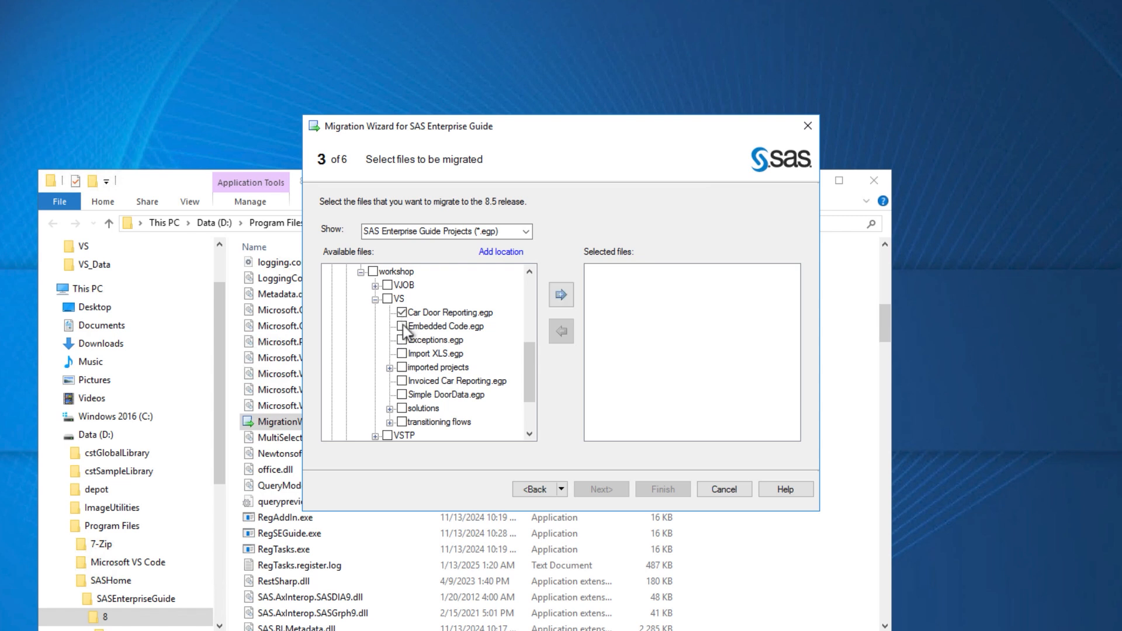
pyautogui.click(402, 327)
pyautogui.click(402, 395)
pyautogui.click(570, 295)
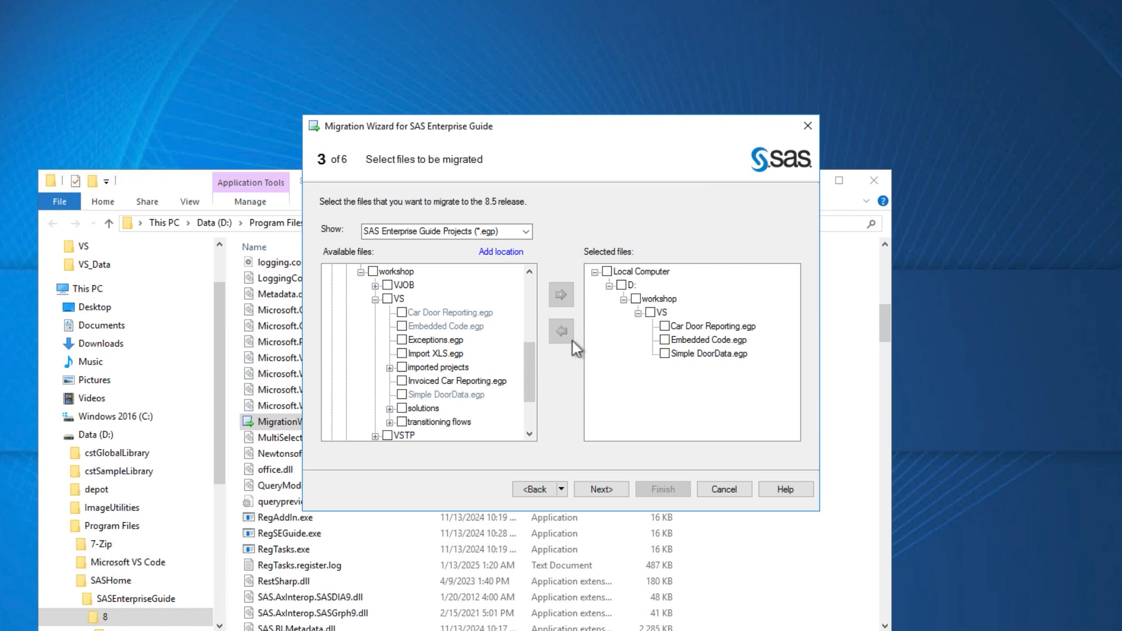
# Parse the selected projects for resource references, and enlarge the mapping page with a wider New Mapping column
pyautogui.click(595, 487)
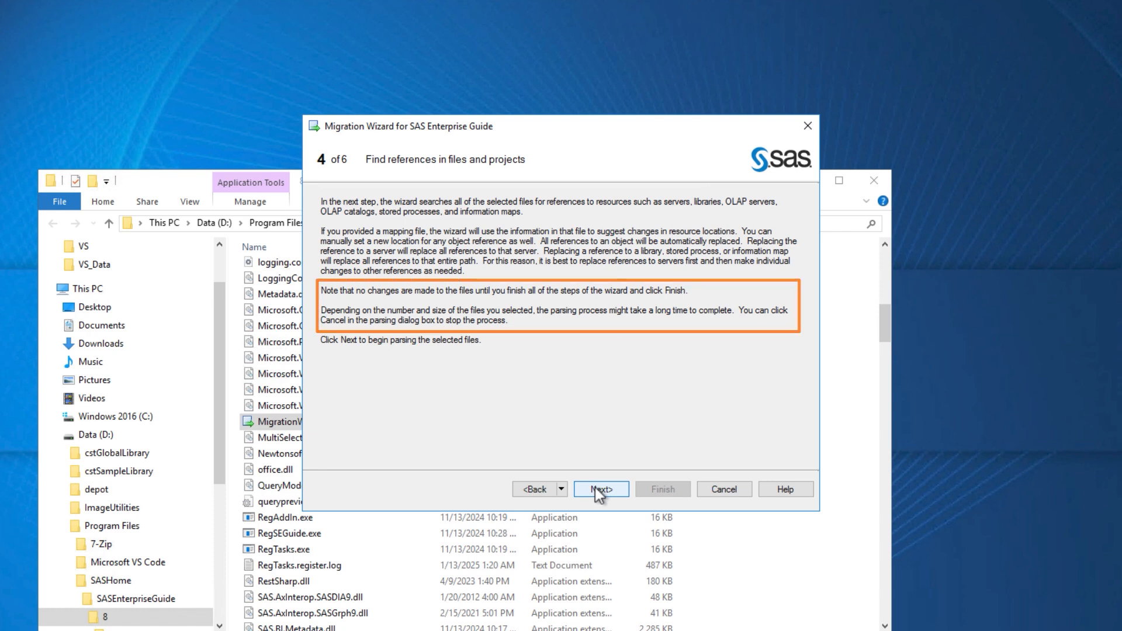
pyautogui.click(595, 488)
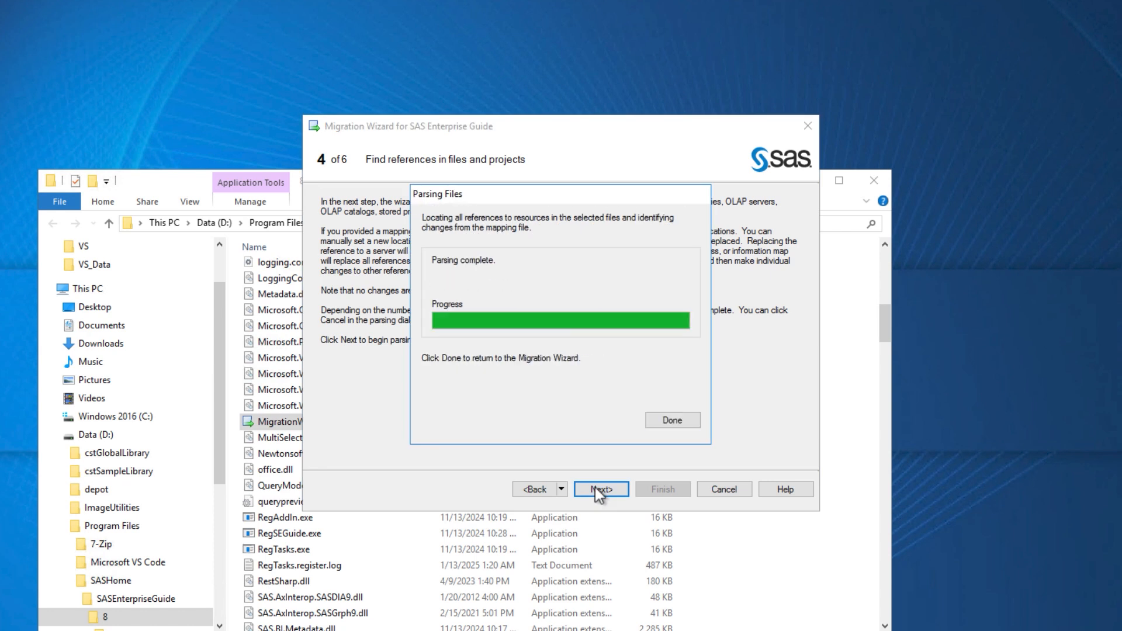
pyautogui.click(666, 419)
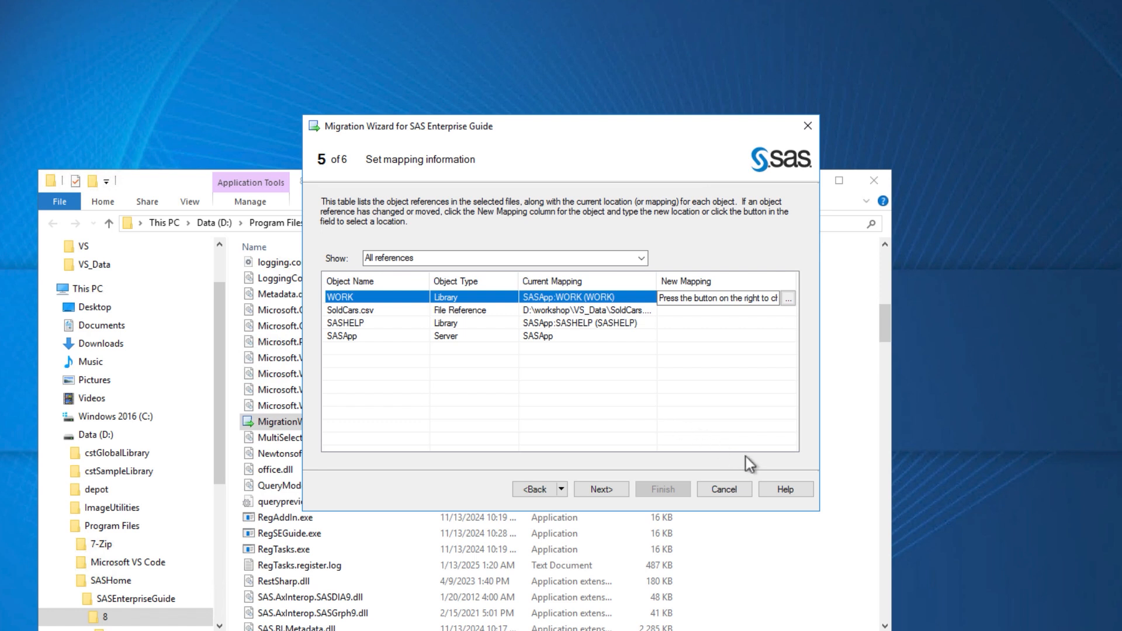
pyautogui.moveTo(821, 508); pyautogui.dragTo(1052, 567)
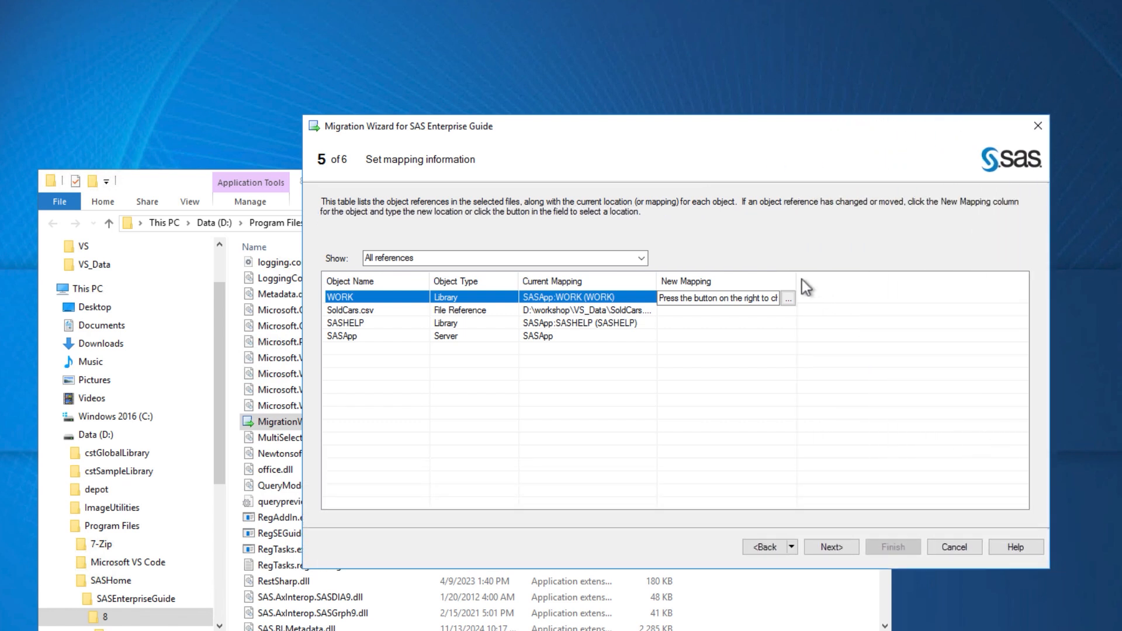
pyautogui.moveTo(797, 279); pyautogui.dragTo(929, 272)
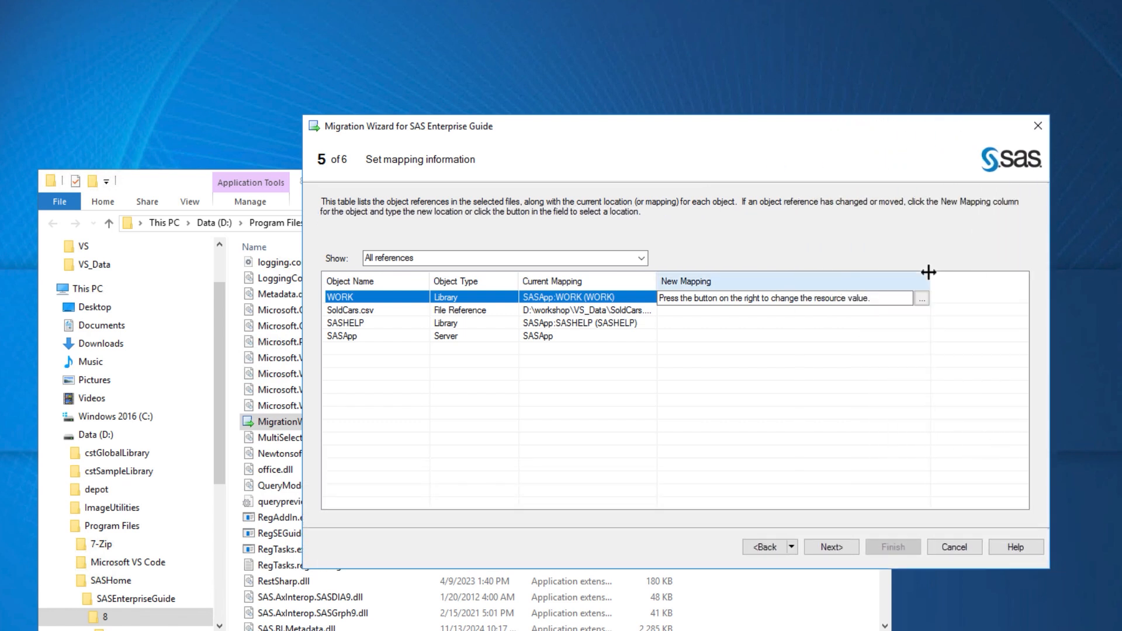
# Keep all references shown and select SAS Viya Compute as the replacement for the SASApp server reference
pyautogui.click(642, 258)
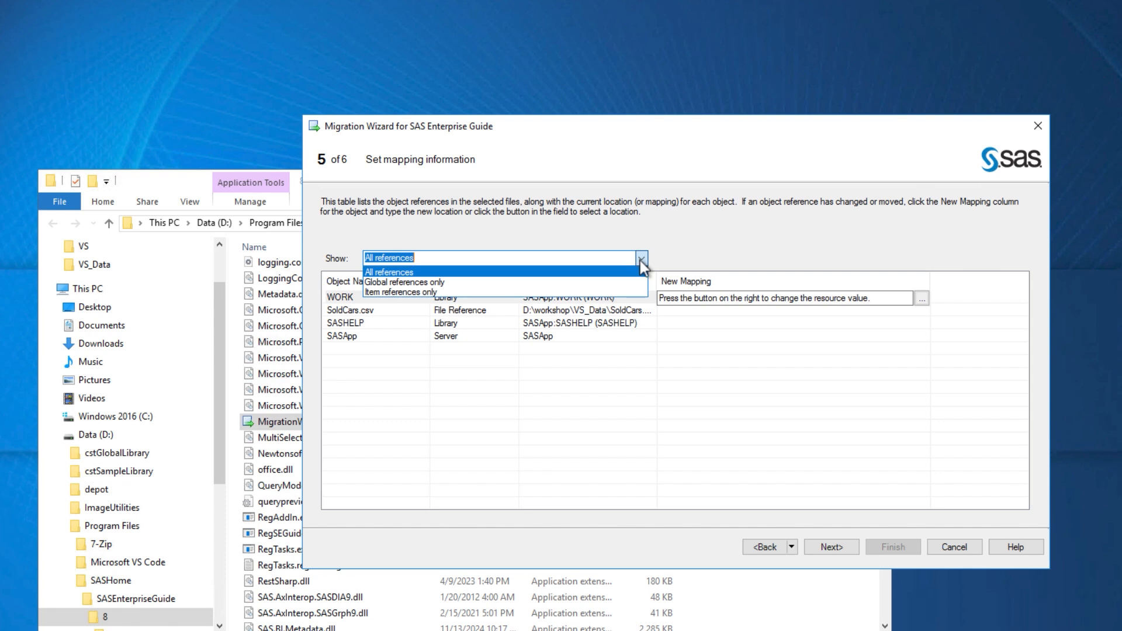
pyautogui.click(641, 262)
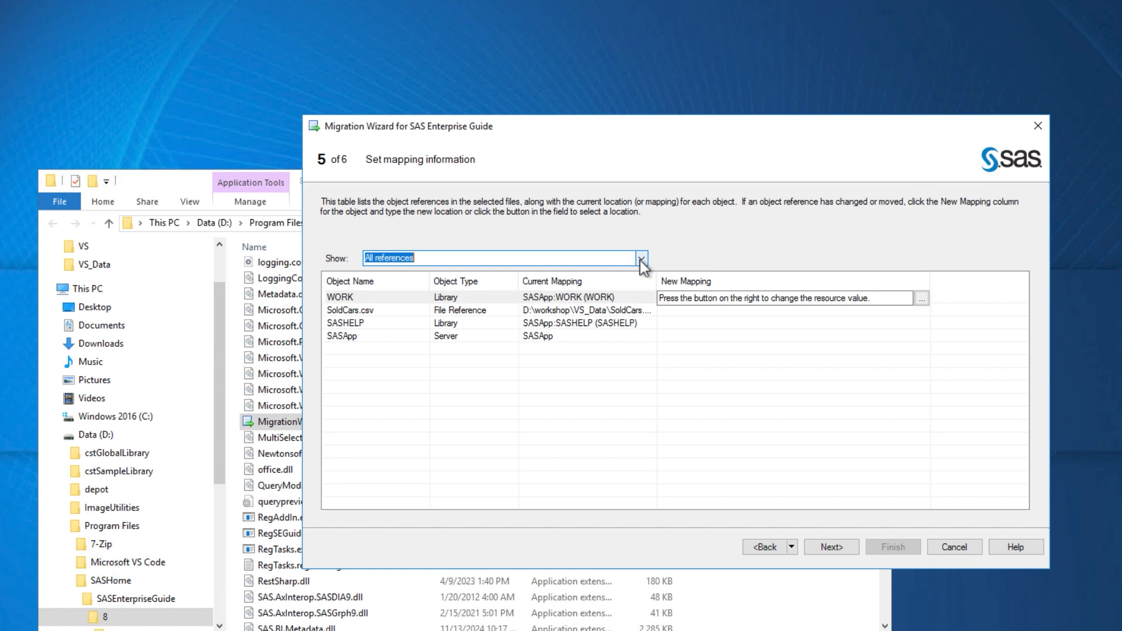
pyautogui.click(602, 338)
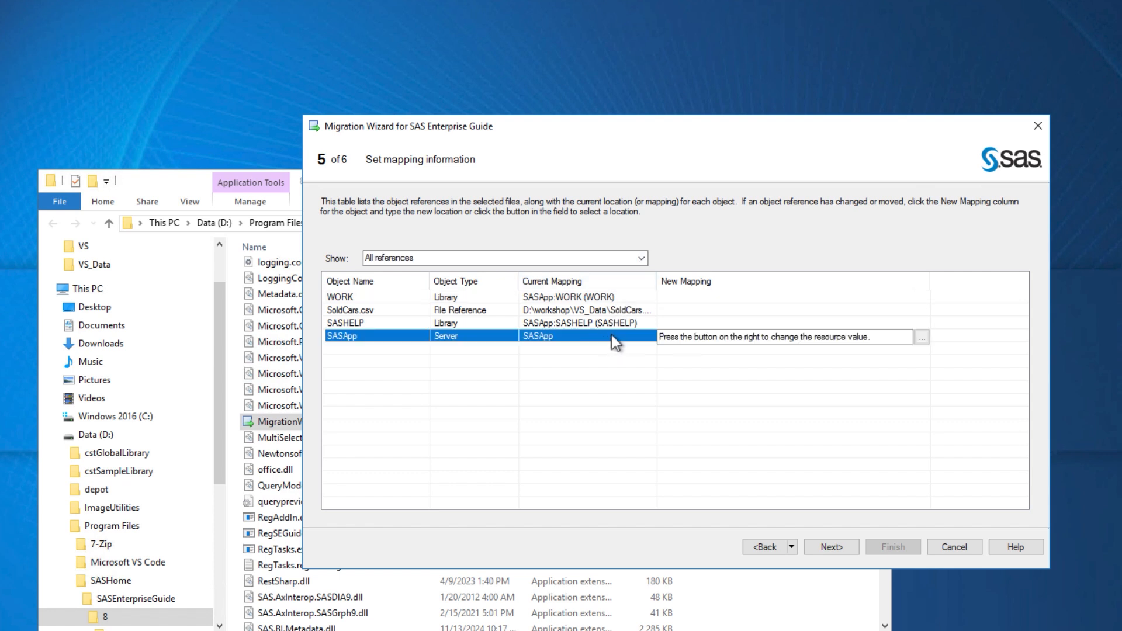
pyautogui.click(922, 339)
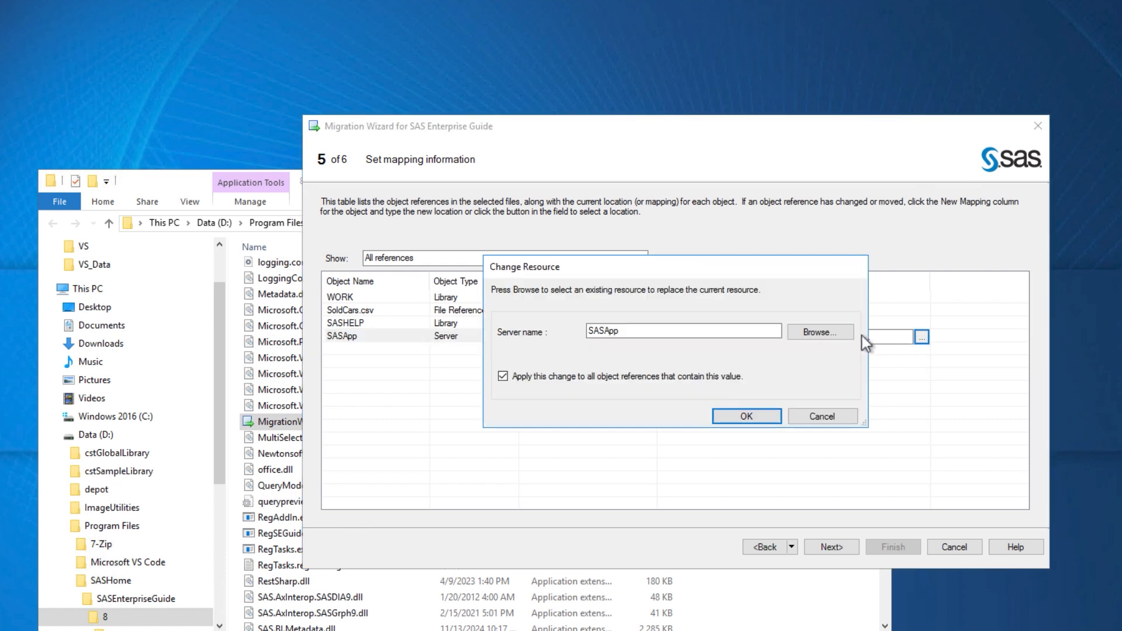
pyautogui.click(820, 332)
pyautogui.click(587, 275)
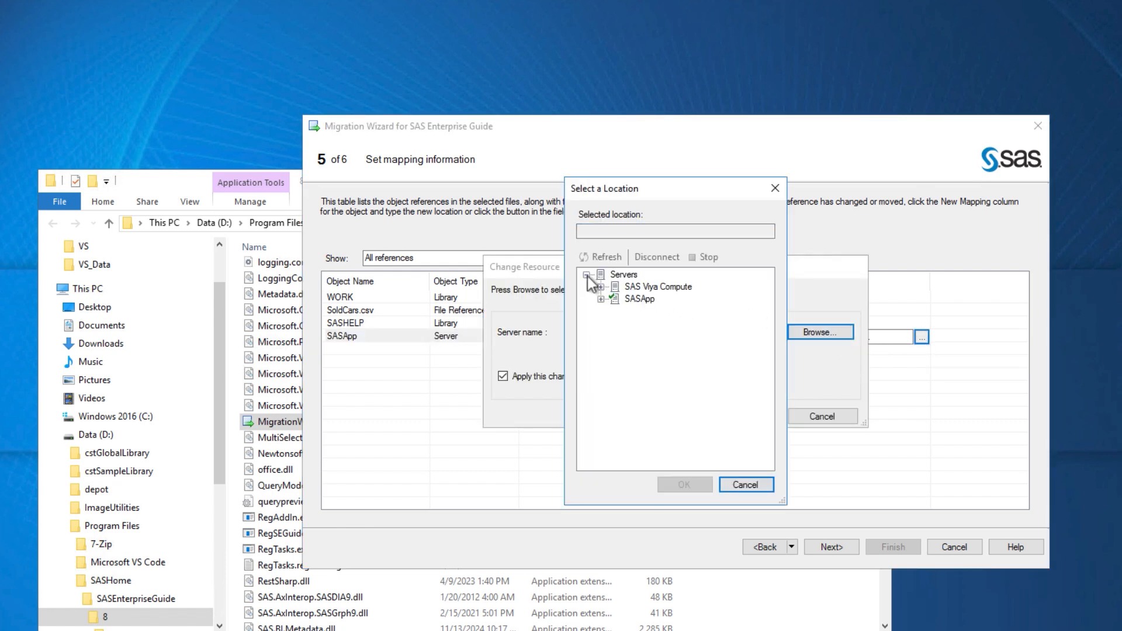
pyautogui.click(632, 288)
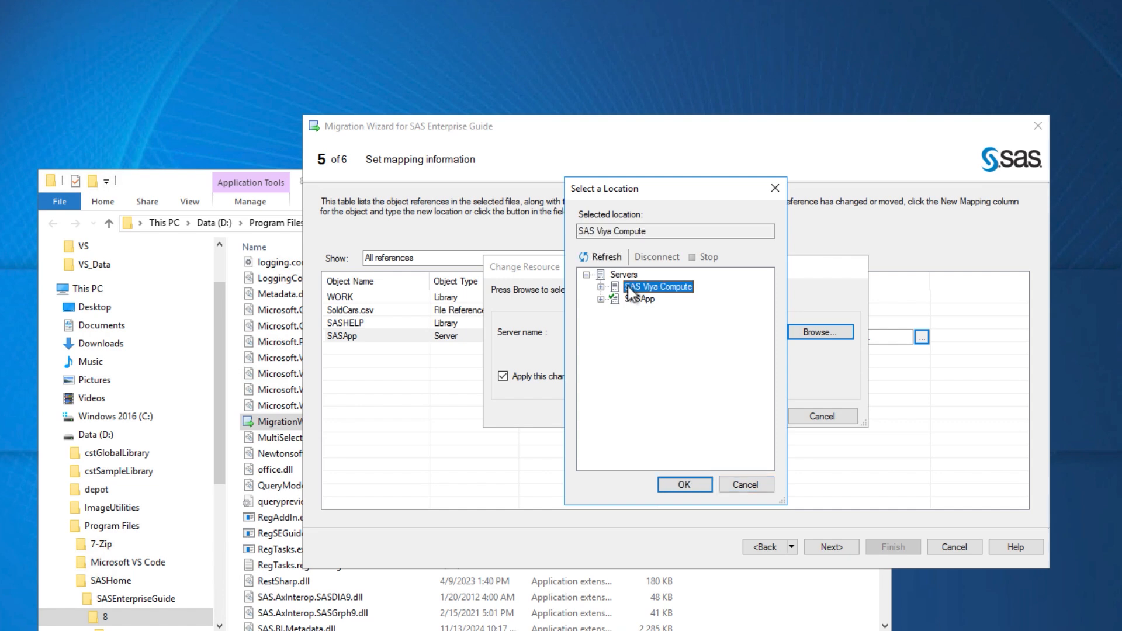
# Start connecting to SAS Viya Compute, sign in with the prefilled credentials, authorize access without SASAdministrators and copy the generated authorization code
pyautogui.doubleClick(629, 288)
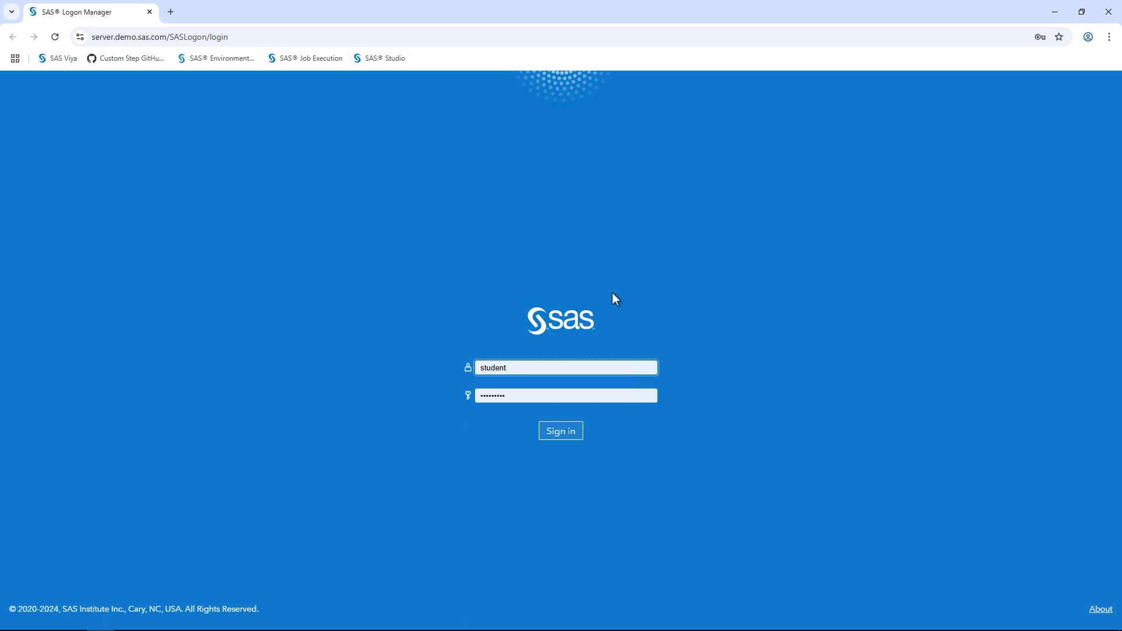
pyautogui.click(567, 437)
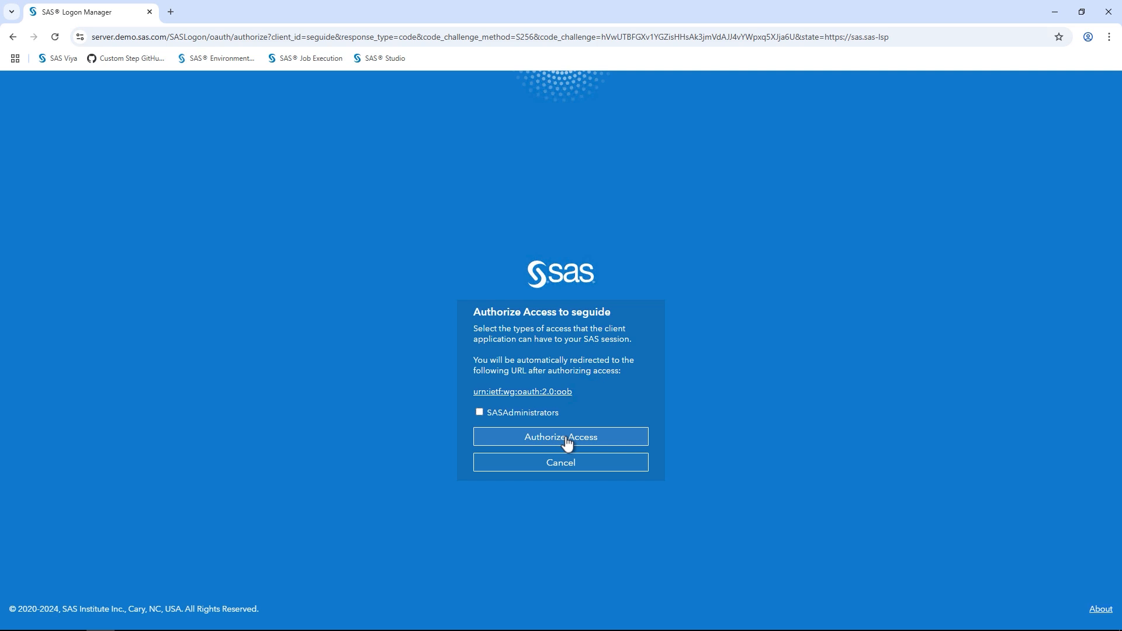
pyautogui.click(566, 438)
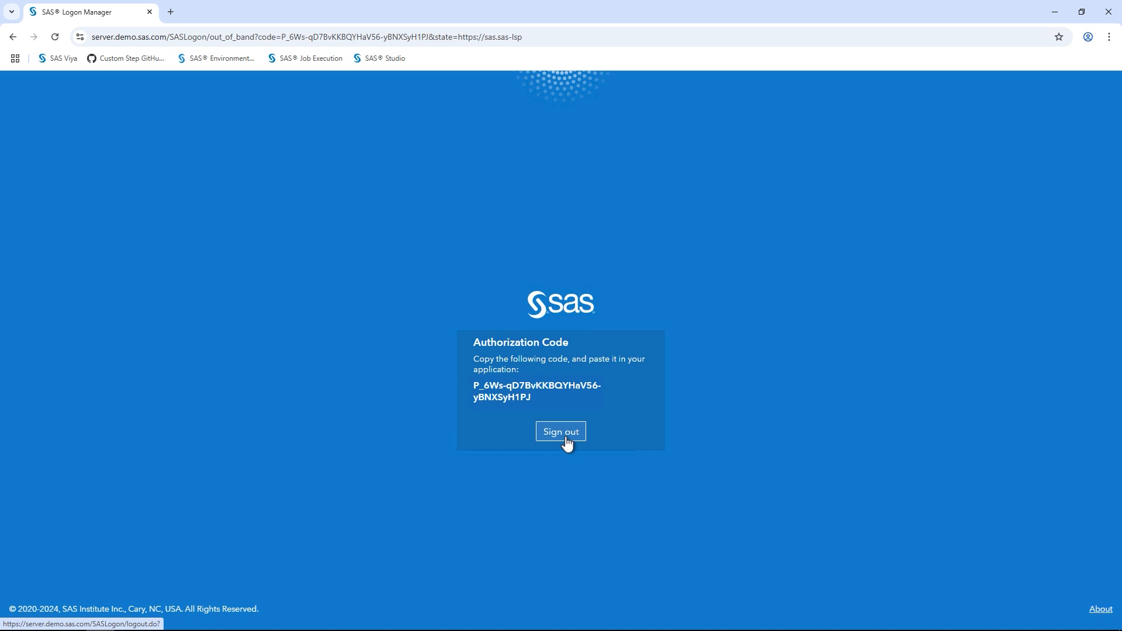
pyautogui.tripleClick(485, 387)
pyautogui.rightClick(482, 384)
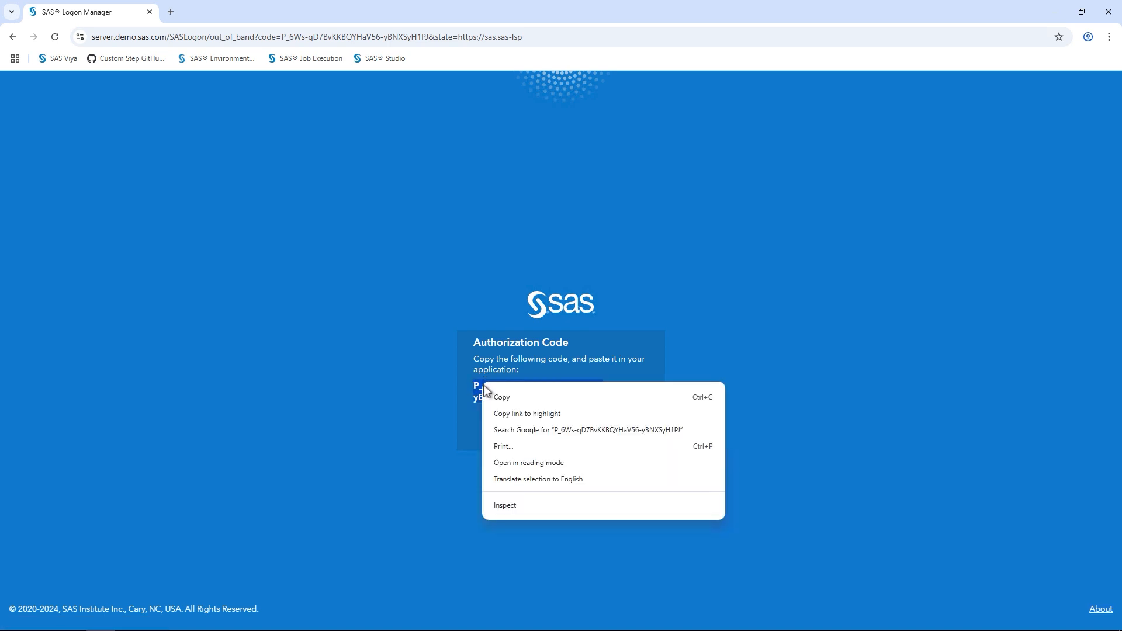
pyautogui.click(501, 399)
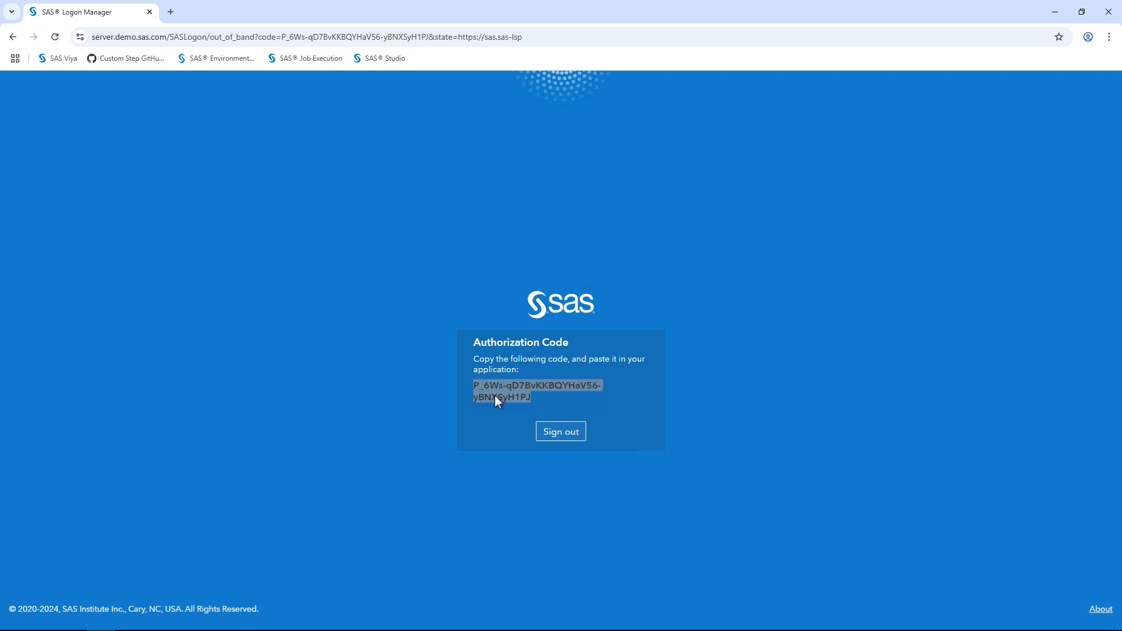
# Paste the authorization code to authenticate with SAS Viya, and apply the SAS Viya Compute mapping to all object references containing SASApp
pyautogui.hotkey('alt', 'Tab')
pyautogui.rightClick(522, 369)
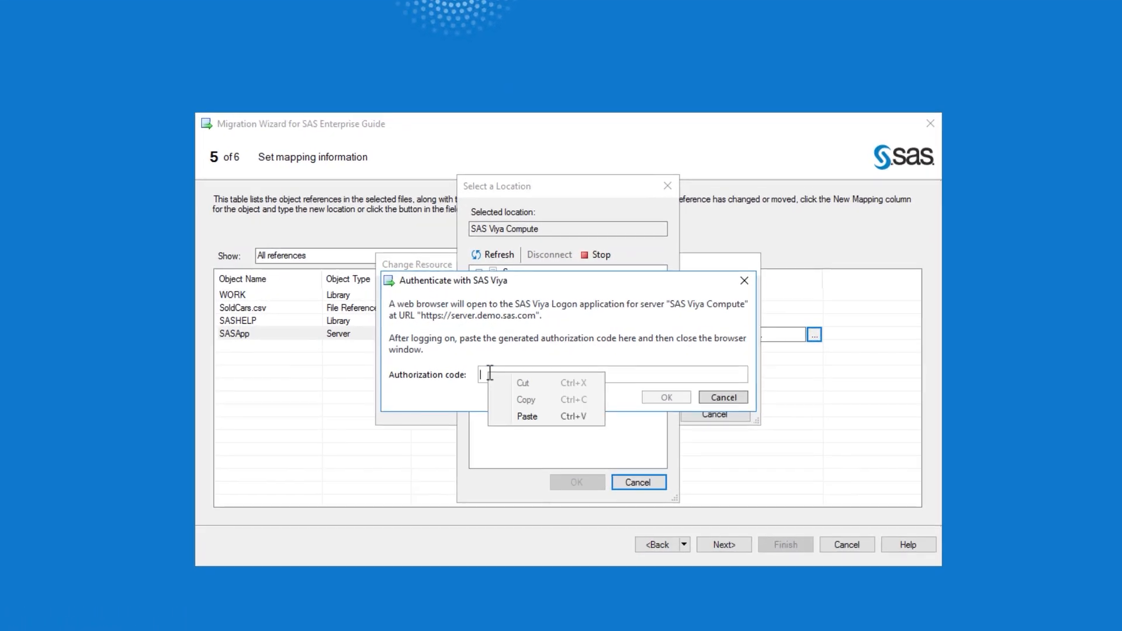
pyautogui.click(533, 416)
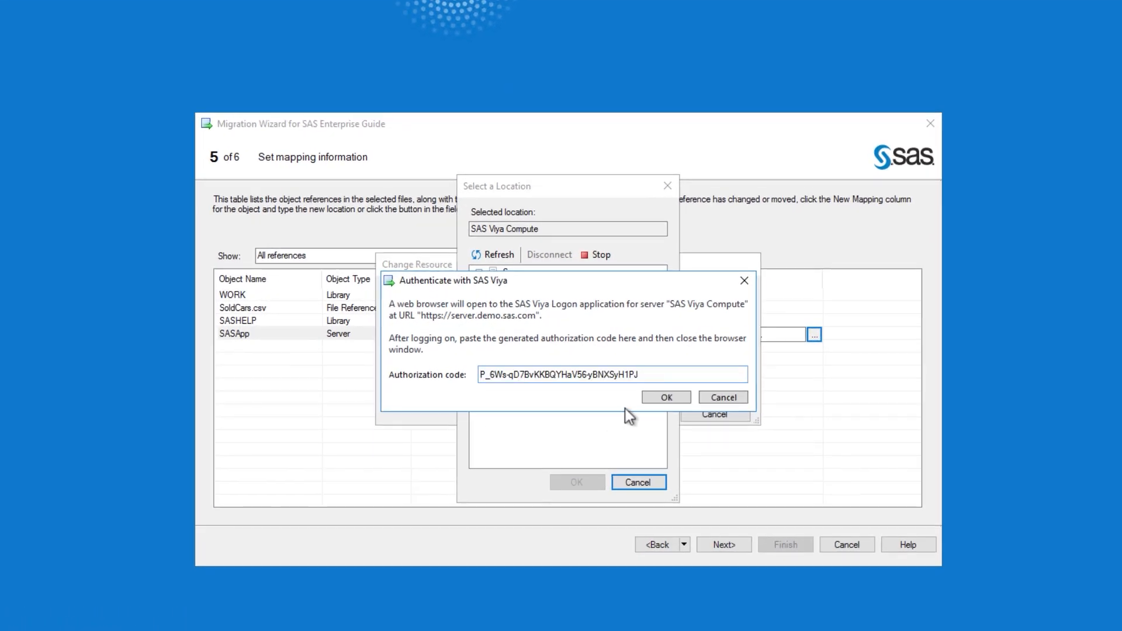
pyautogui.click(660, 397)
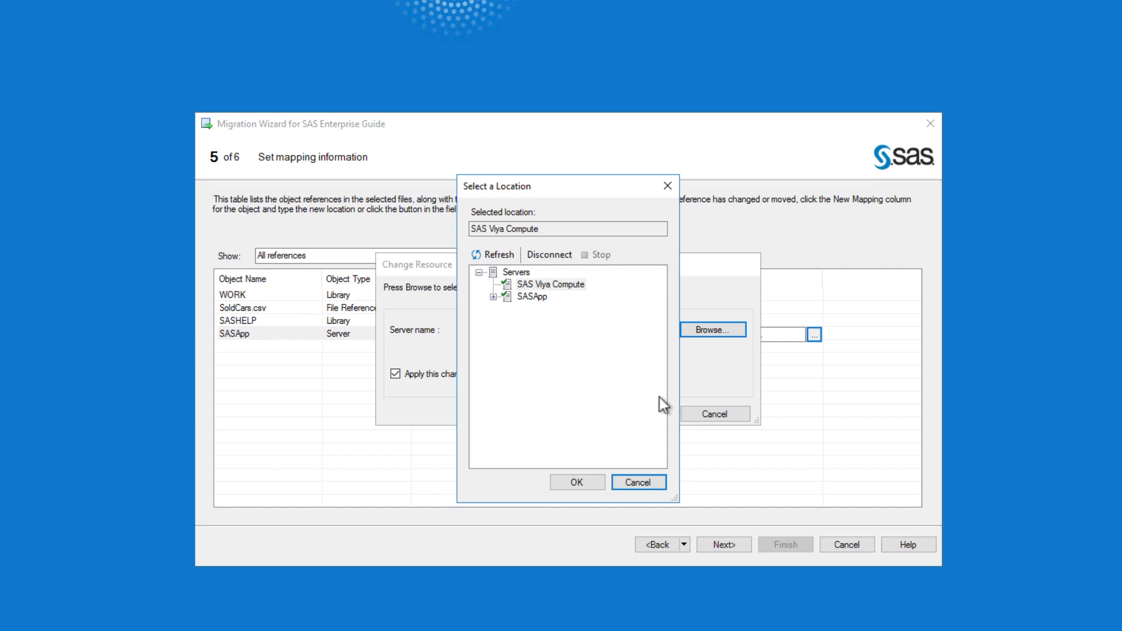
pyautogui.click(591, 483)
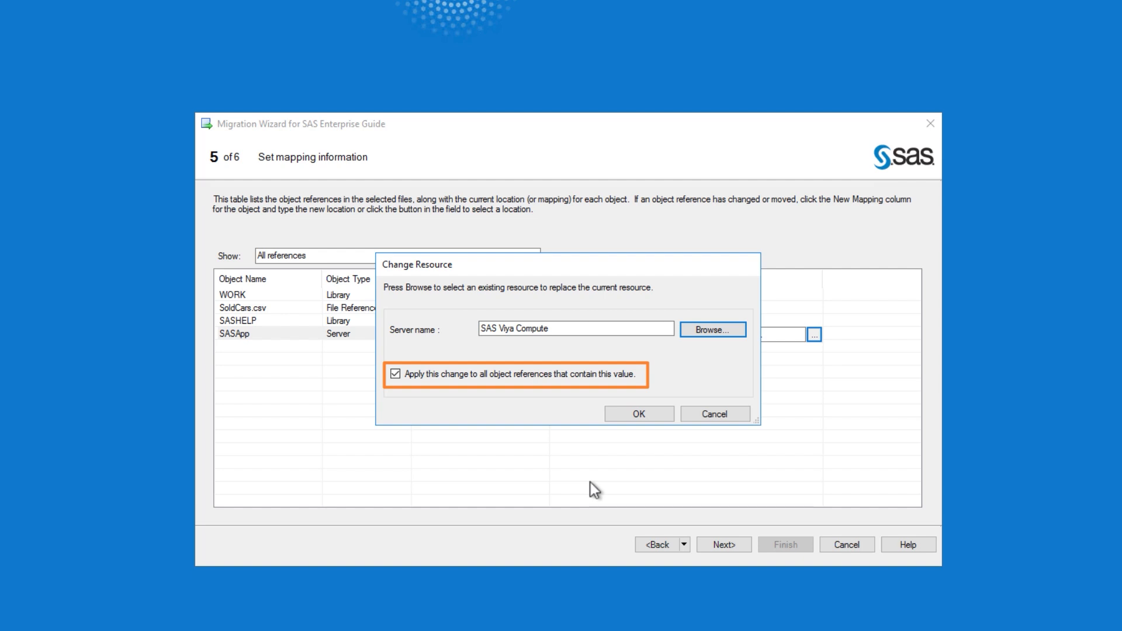
pyautogui.click(627, 417)
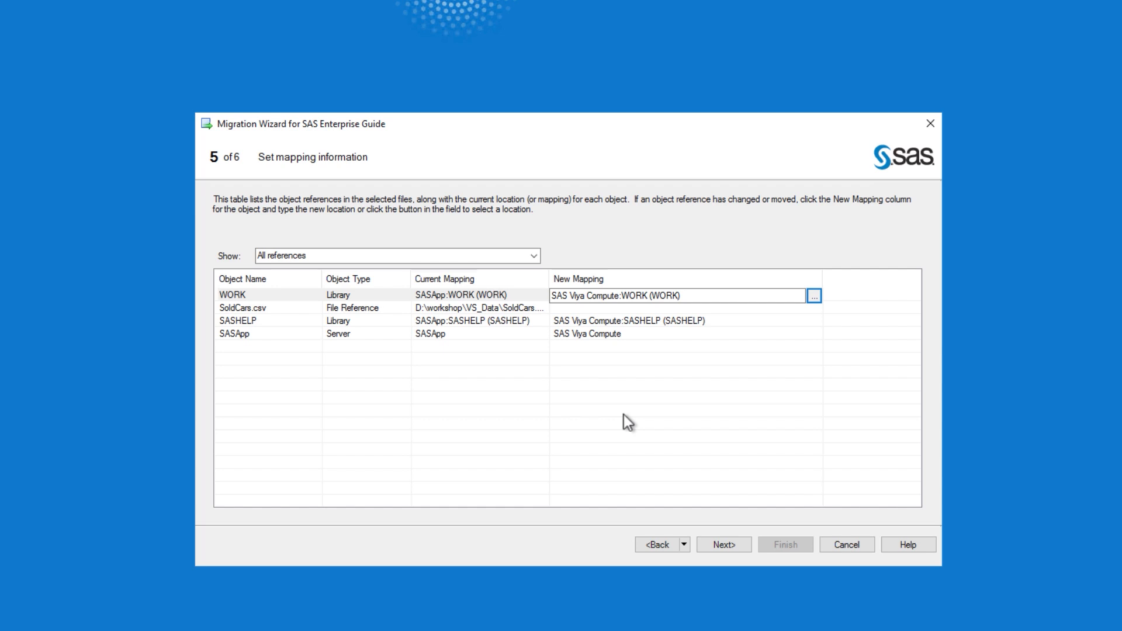
# Map the SoldCars.csv file reference to /workshop/VS_data/SoldCars.csv on the SAS Viya Compute server
pyautogui.click(730, 309)
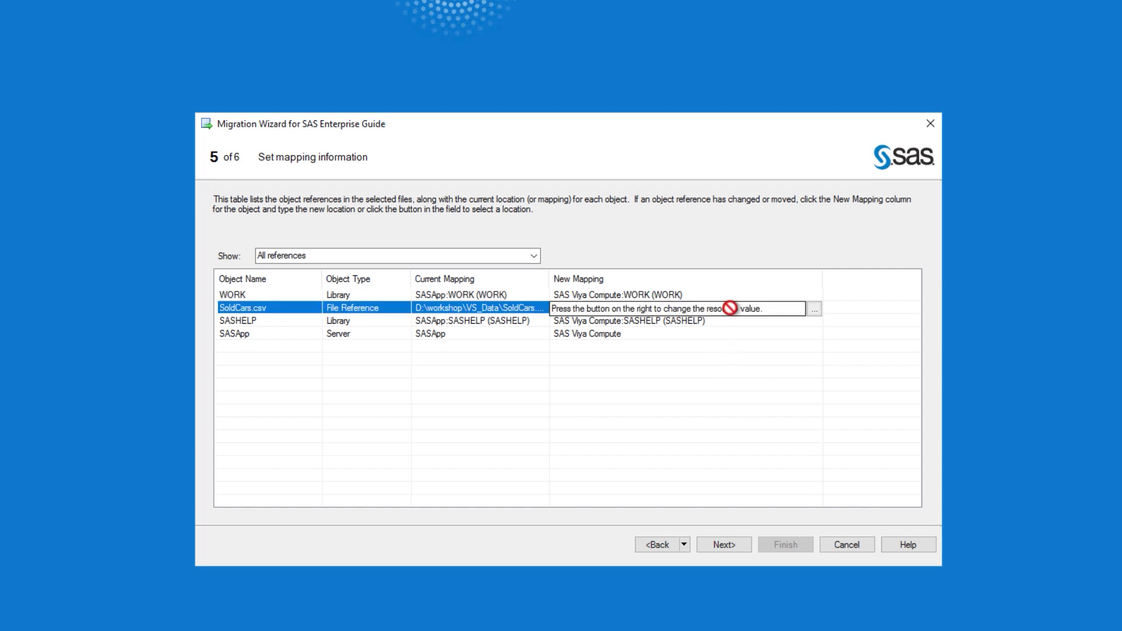
pyautogui.click(814, 309)
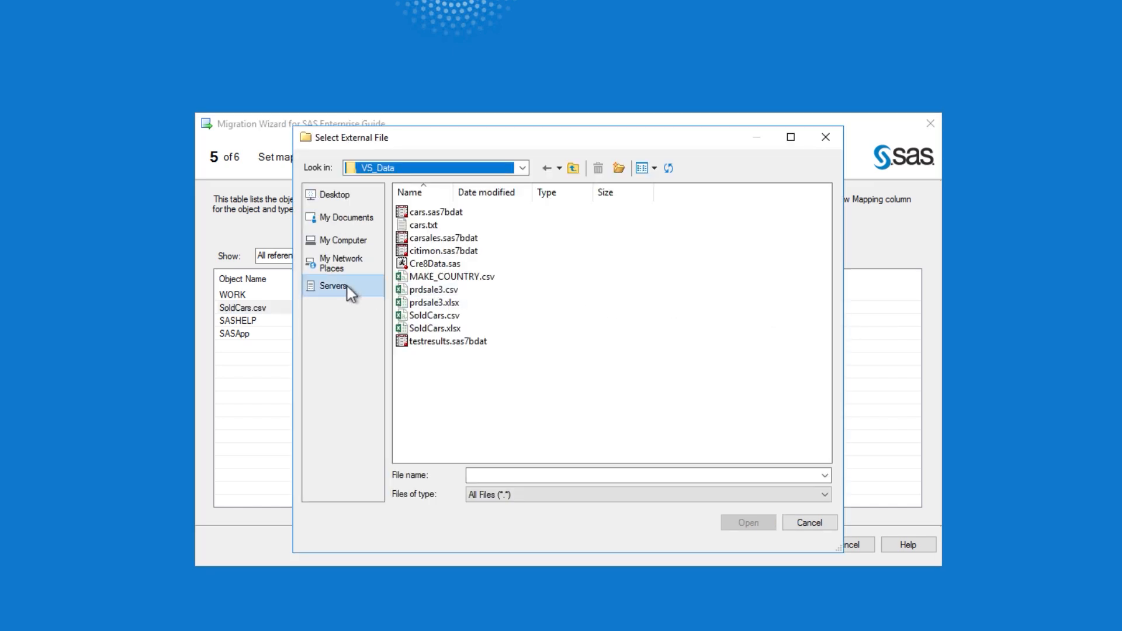
pyautogui.click(347, 286)
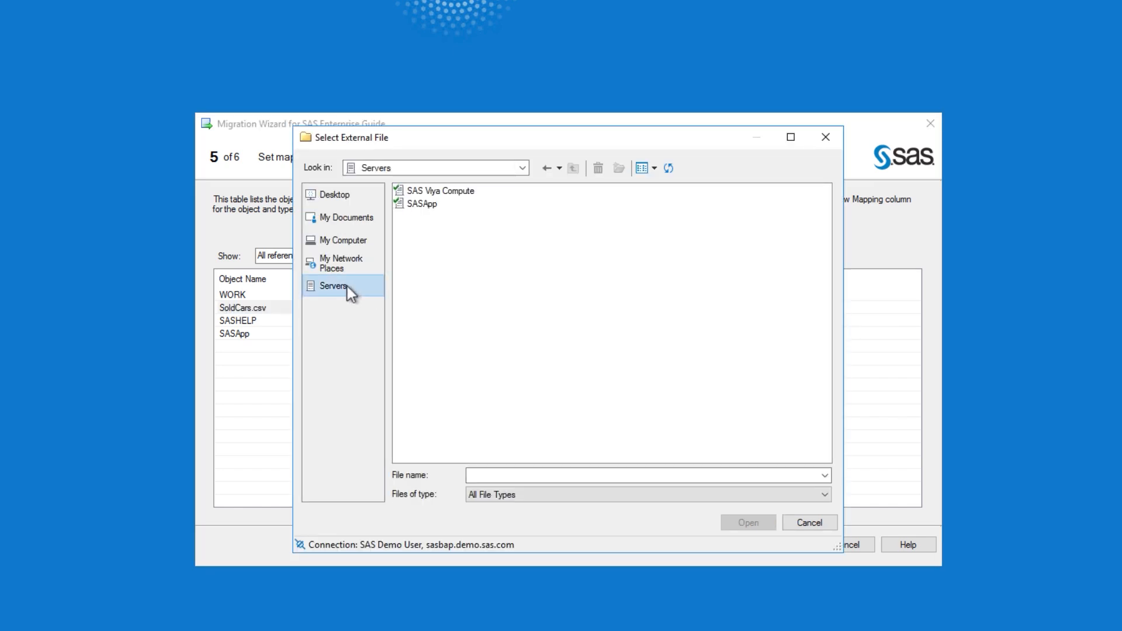
pyautogui.doubleClick(426, 191)
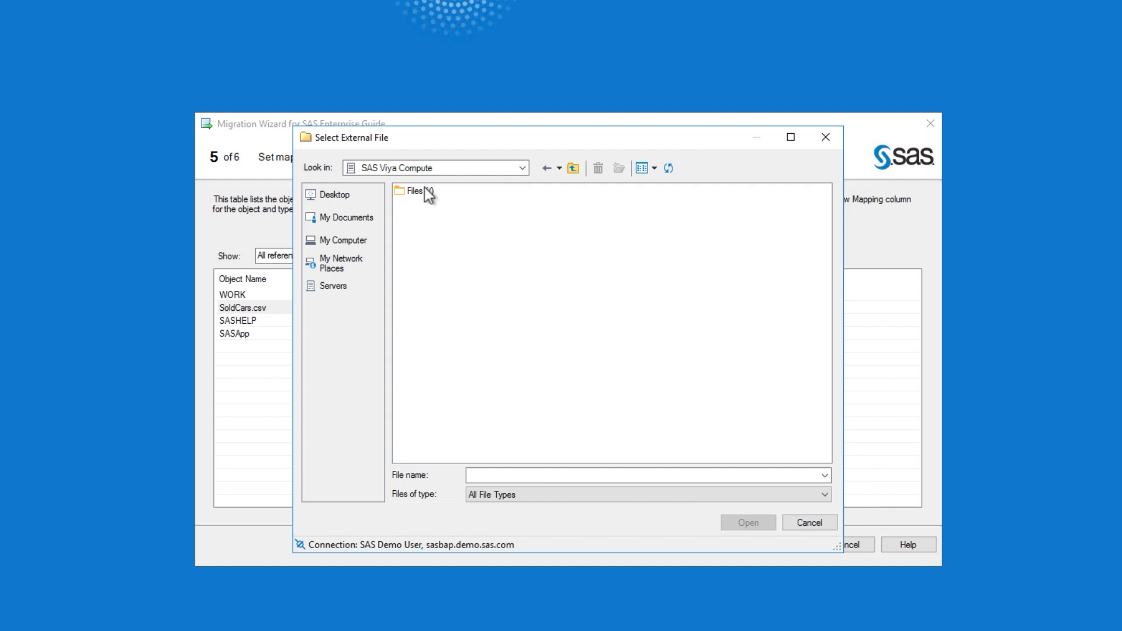
pyautogui.doubleClick(425, 191)
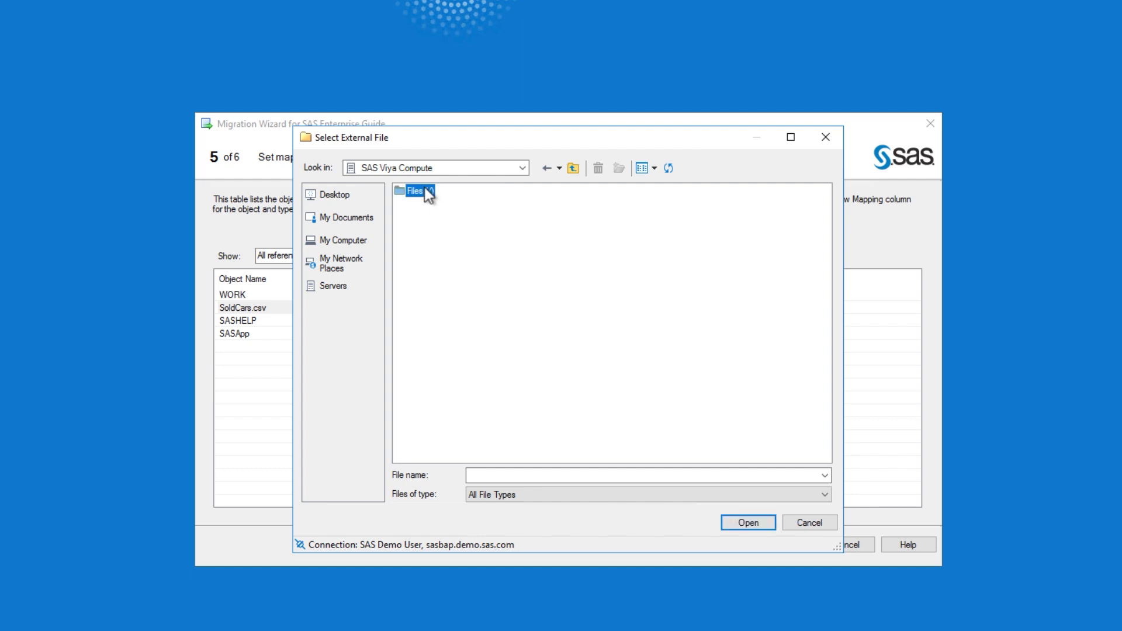
pyautogui.doubleClick(576, 283)
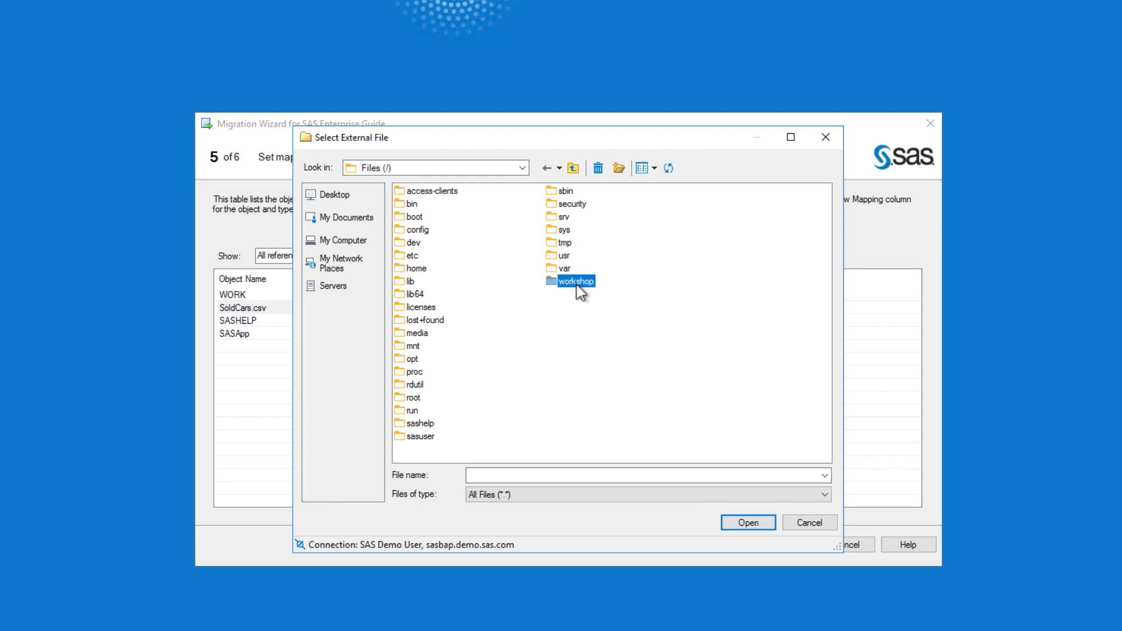
pyautogui.doubleClick(424, 231)
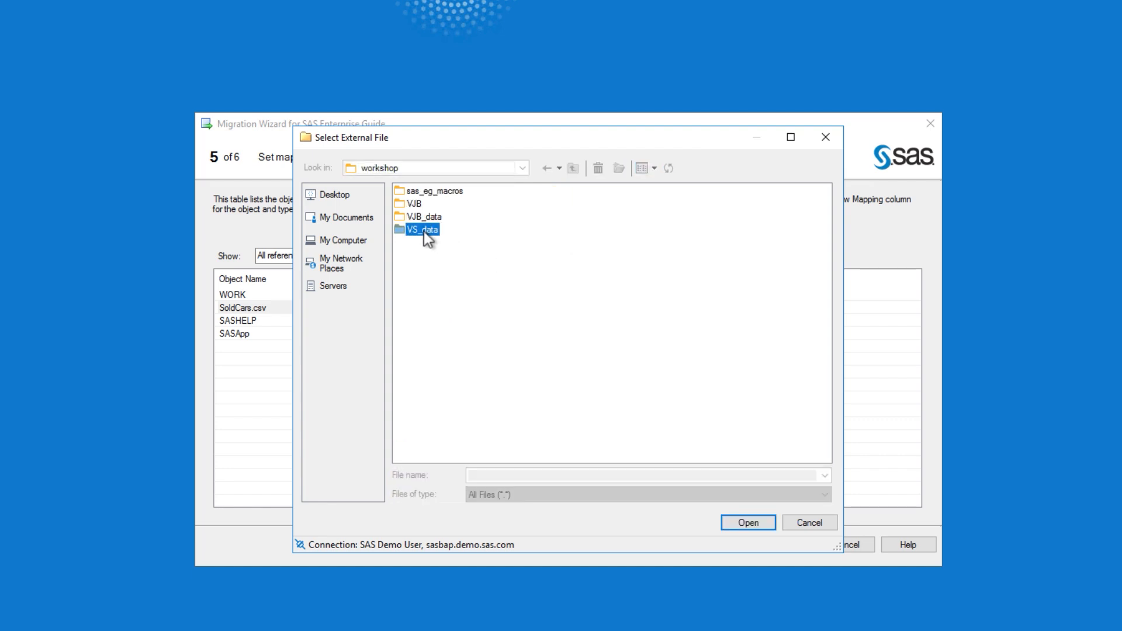
pyautogui.click(430, 294)
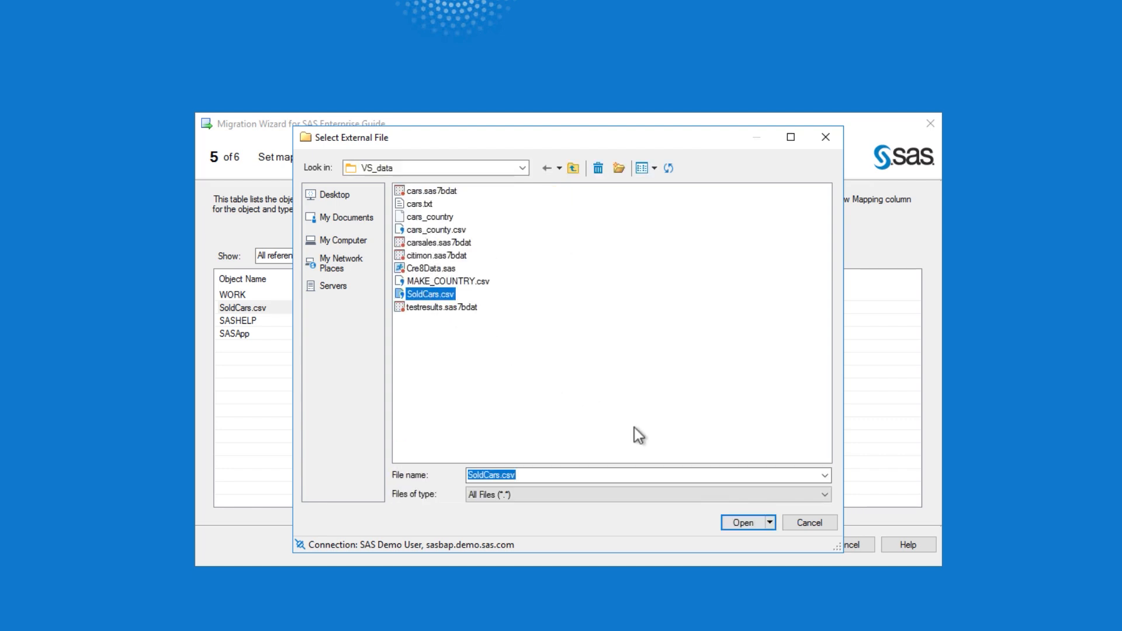
pyautogui.click(743, 522)
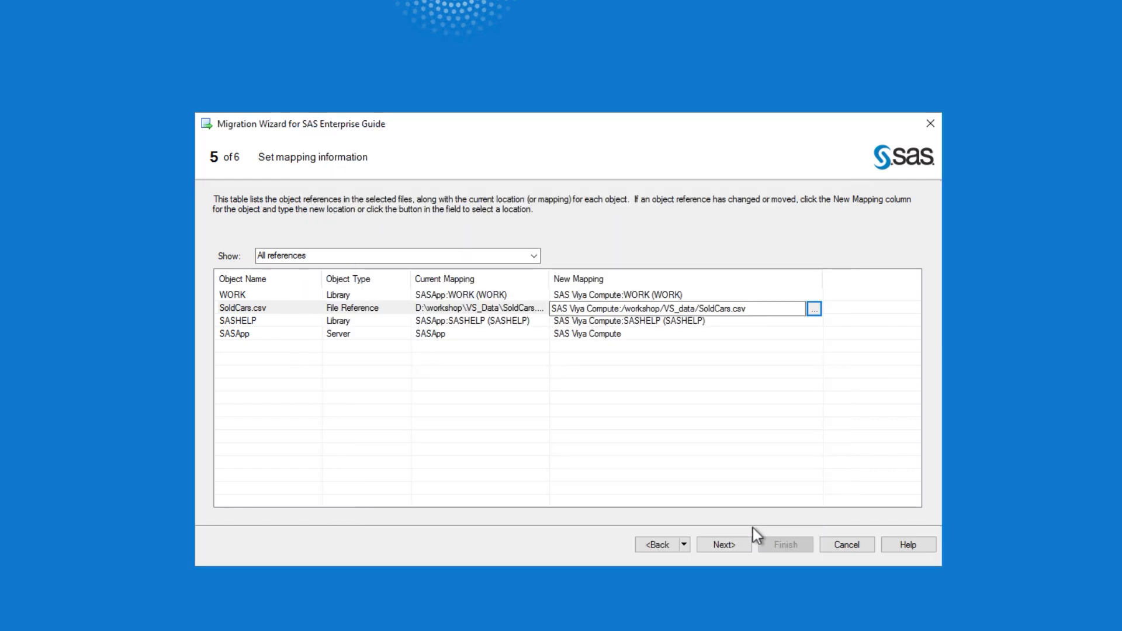
# Run the migration with automatic backups and resource verification kept on, and review the migrated files and remapped resources in the log file
pyautogui.click(717, 546)
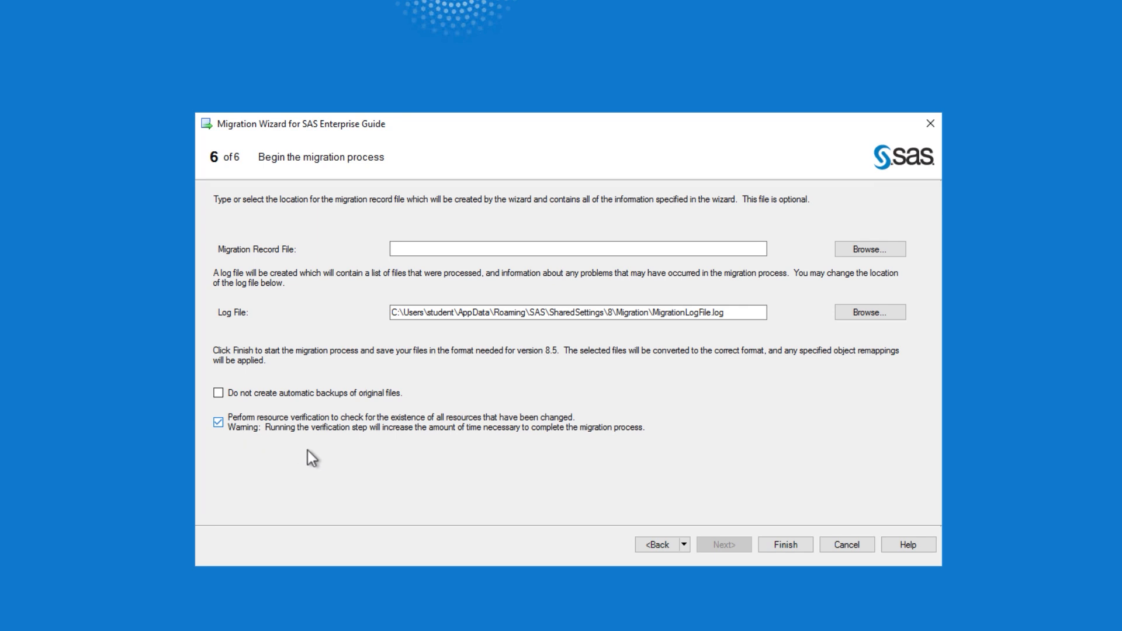
pyautogui.click(784, 547)
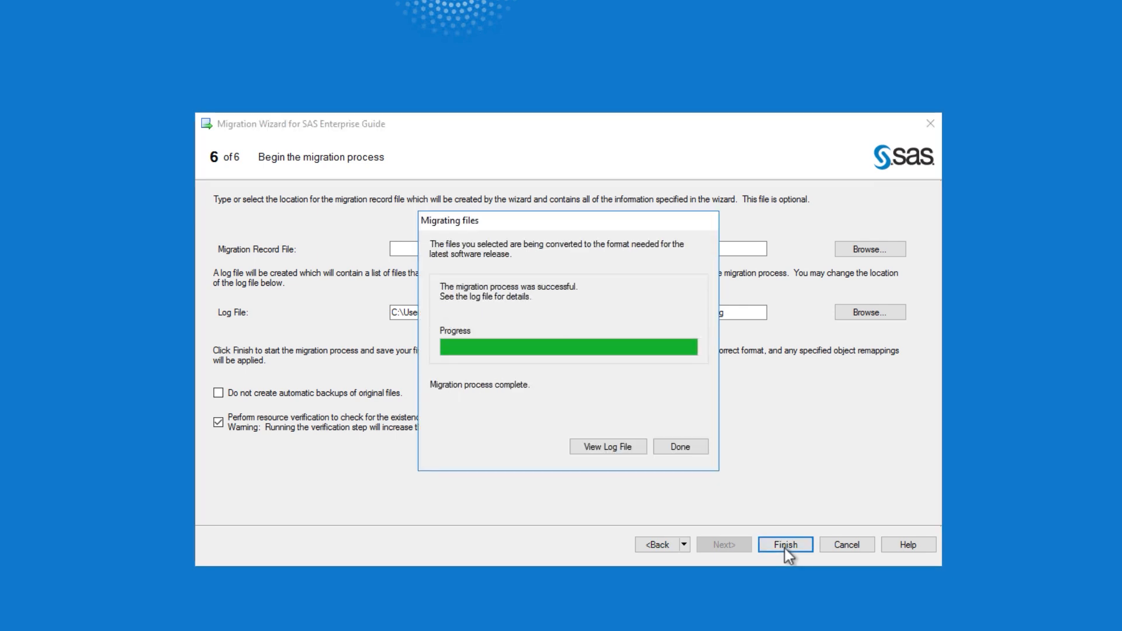
pyautogui.click(605, 447)
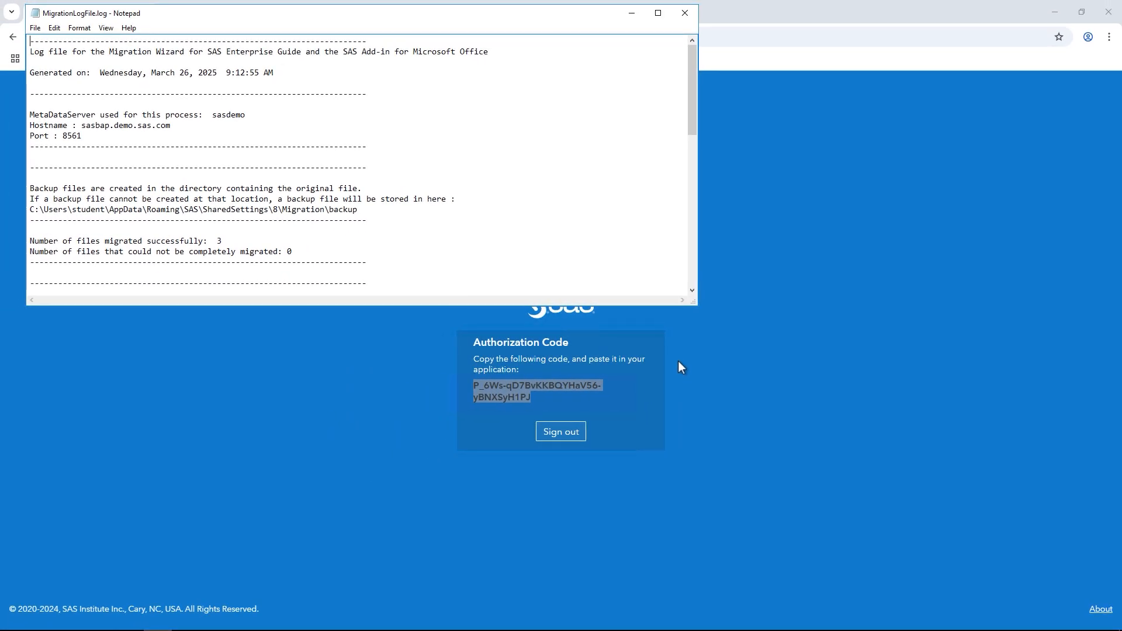
pyautogui.moveTo(693, 117); pyautogui.dragTo(693, 149)
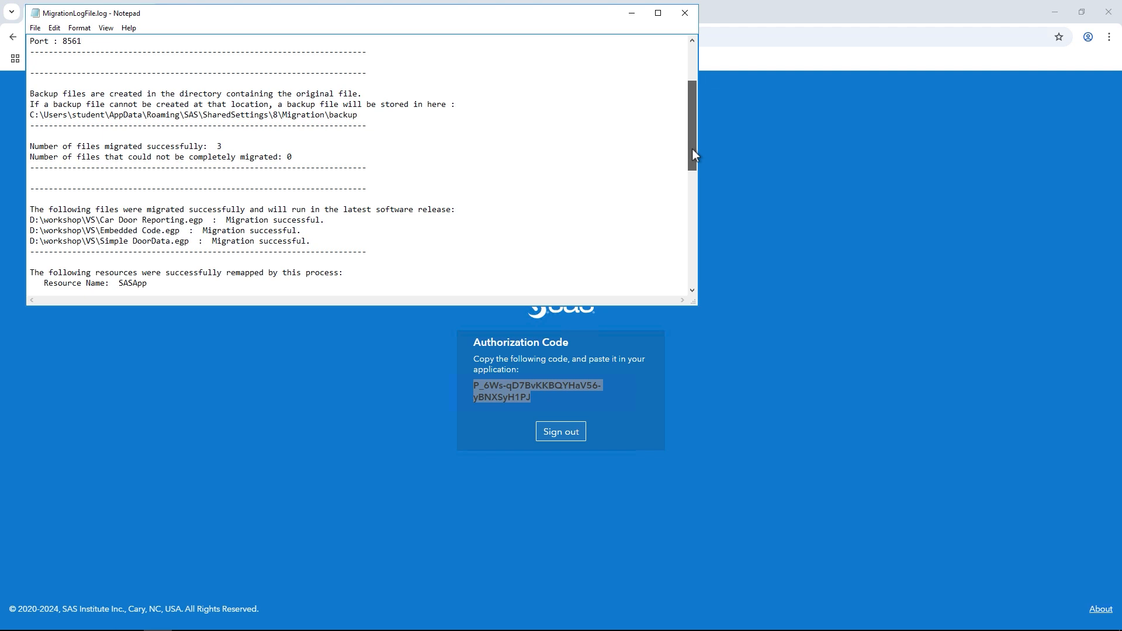
pyautogui.moveTo(693, 149); pyautogui.dragTo(696, 240)
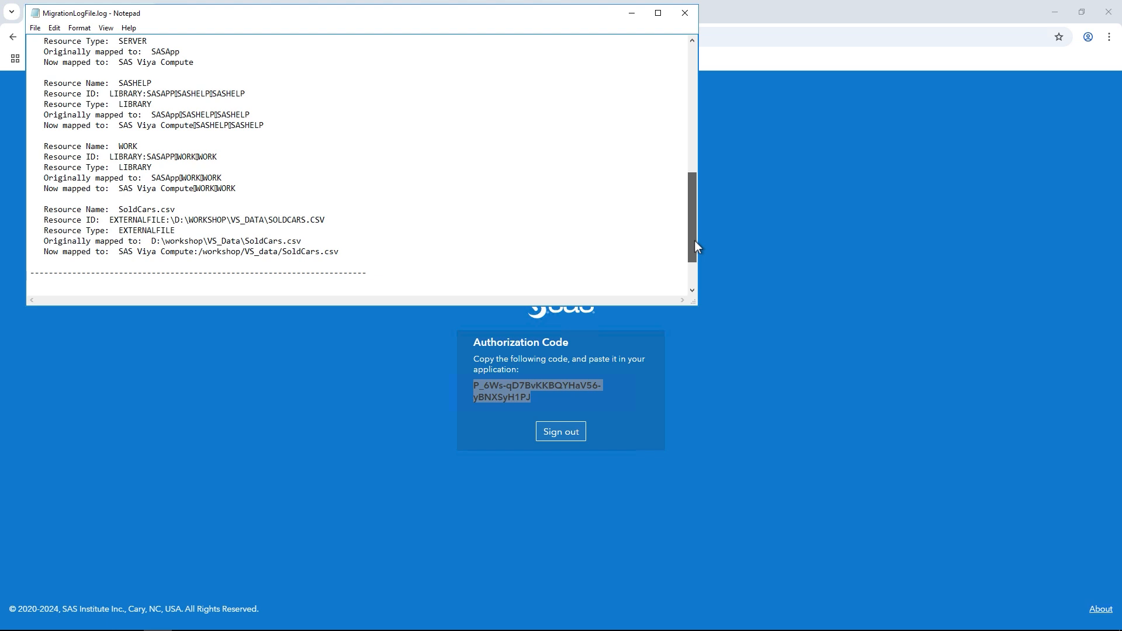
pyautogui.moveTo(695, 240); pyautogui.dragTo(691, 259)
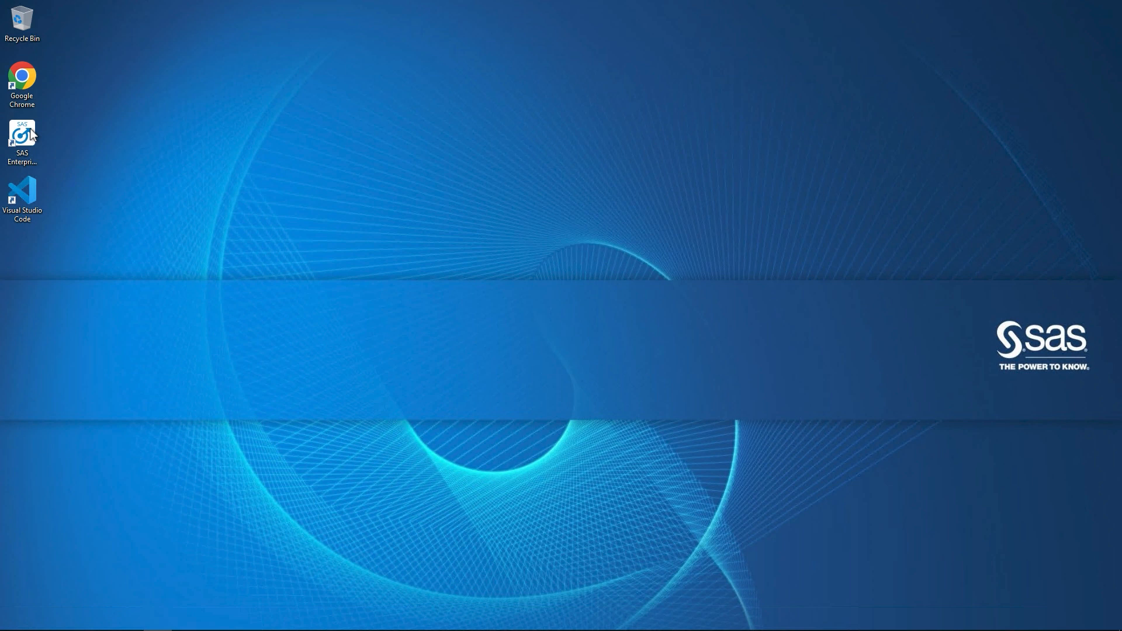
# Launch SAS Enterprise Guide, open Embedded Code.egp from D:\workshop\VS and run its process flow
pyautogui.doubleClick(31, 134)
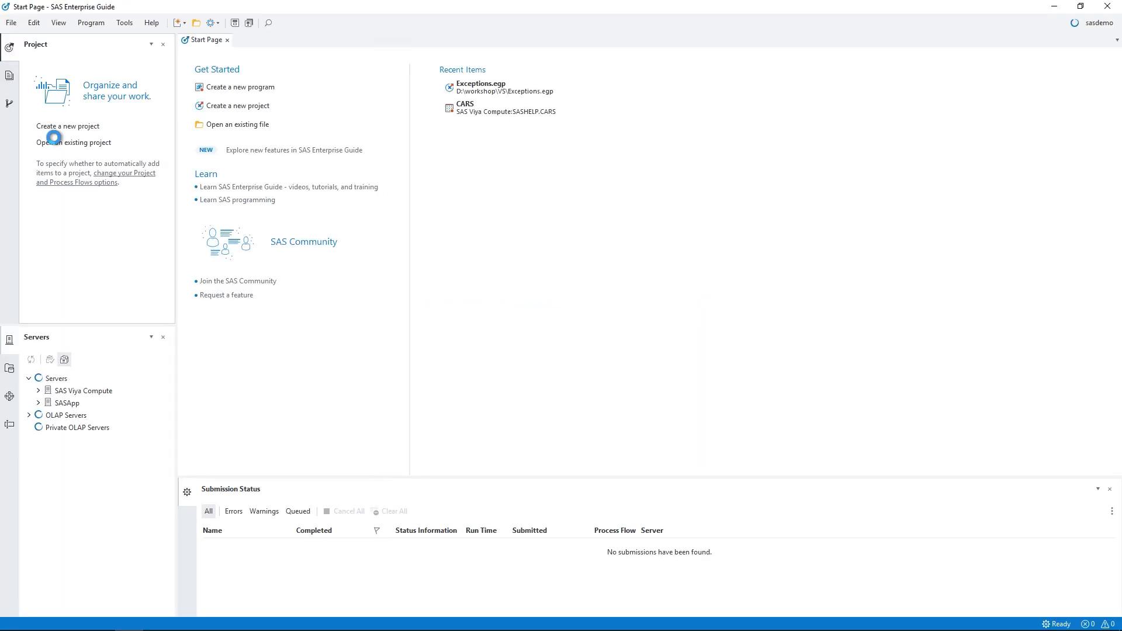
pyautogui.click(13, 25)
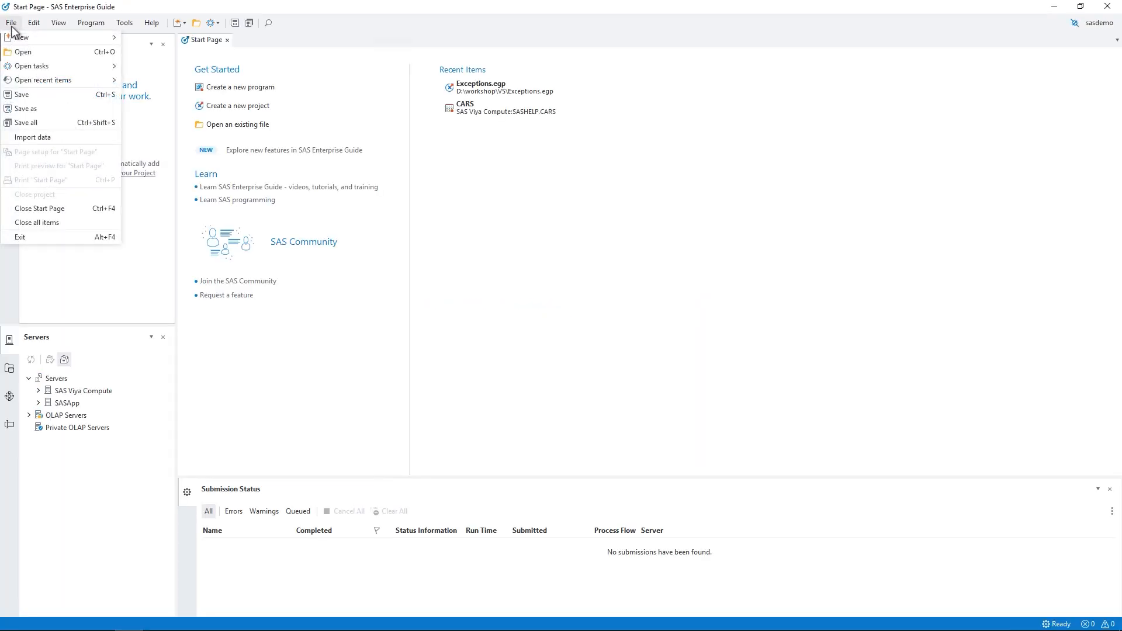
pyautogui.click(13, 48)
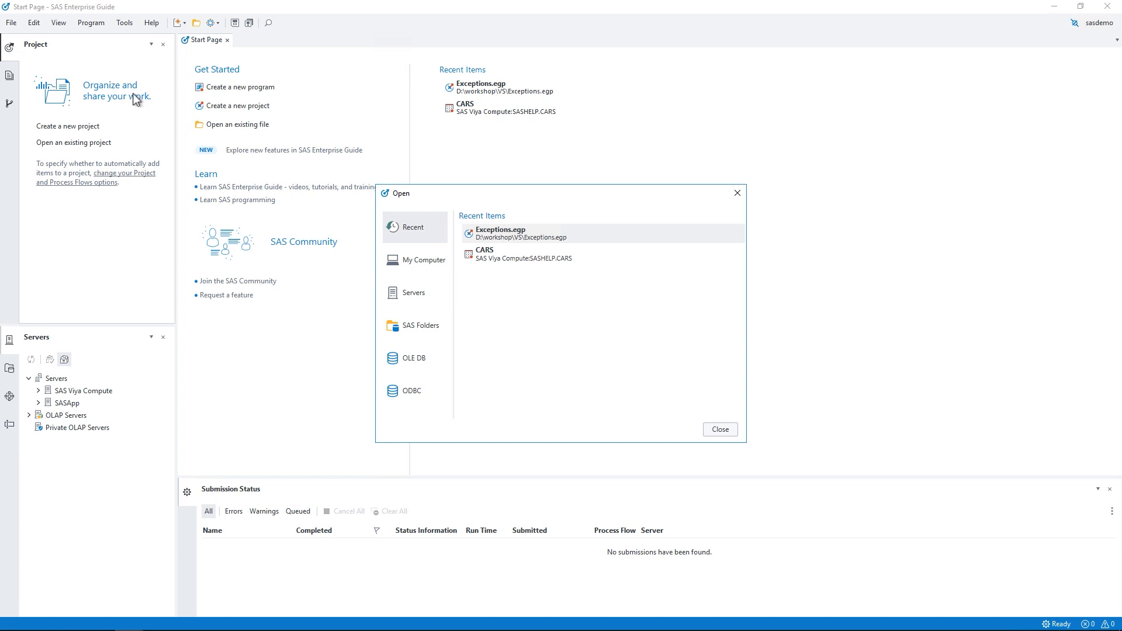
pyautogui.click(421, 262)
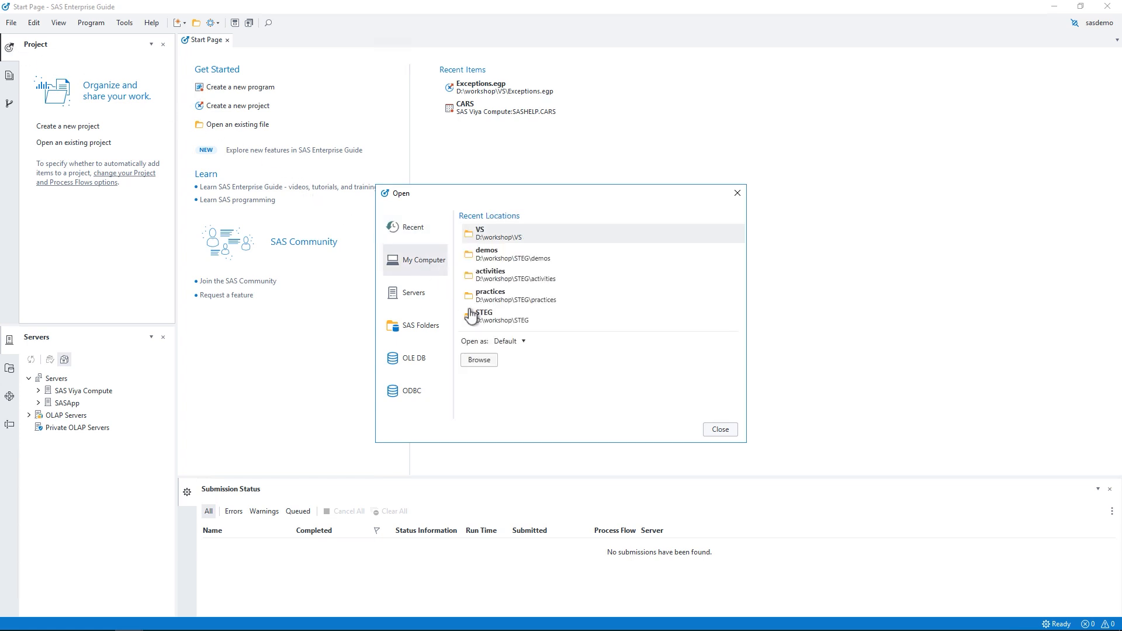
pyautogui.click(481, 361)
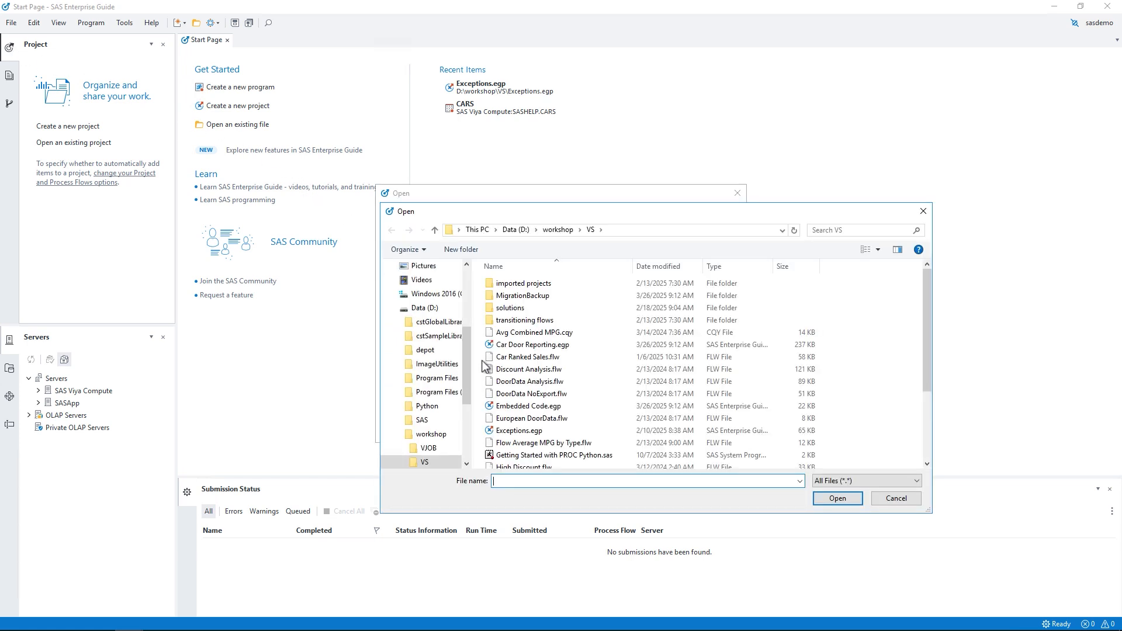
pyautogui.click(537, 407)
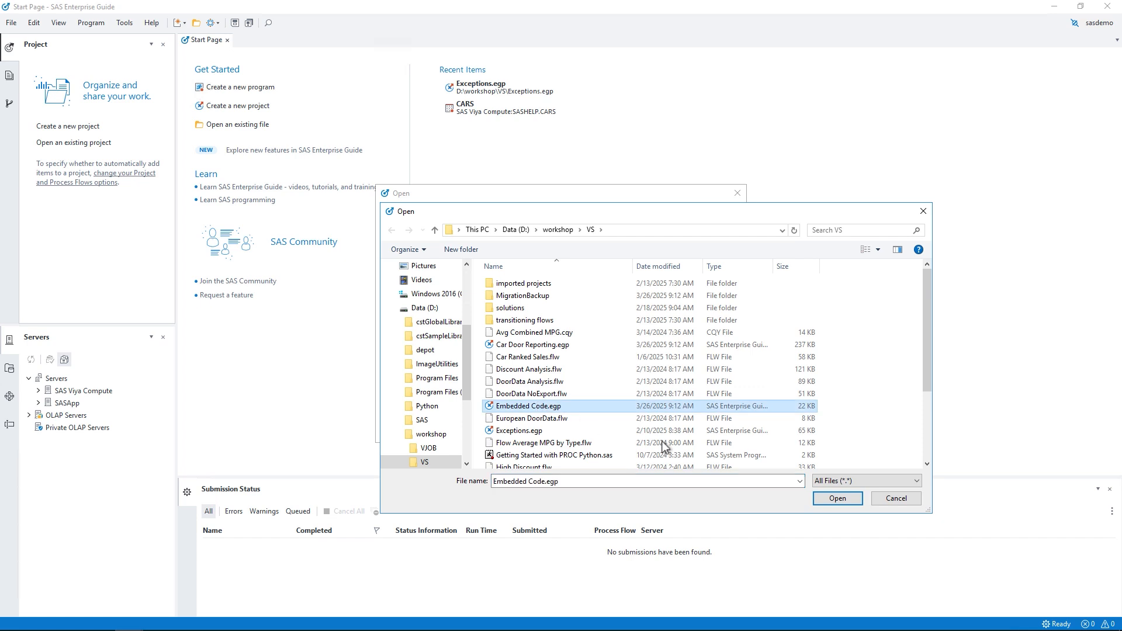
pyautogui.click(816, 497)
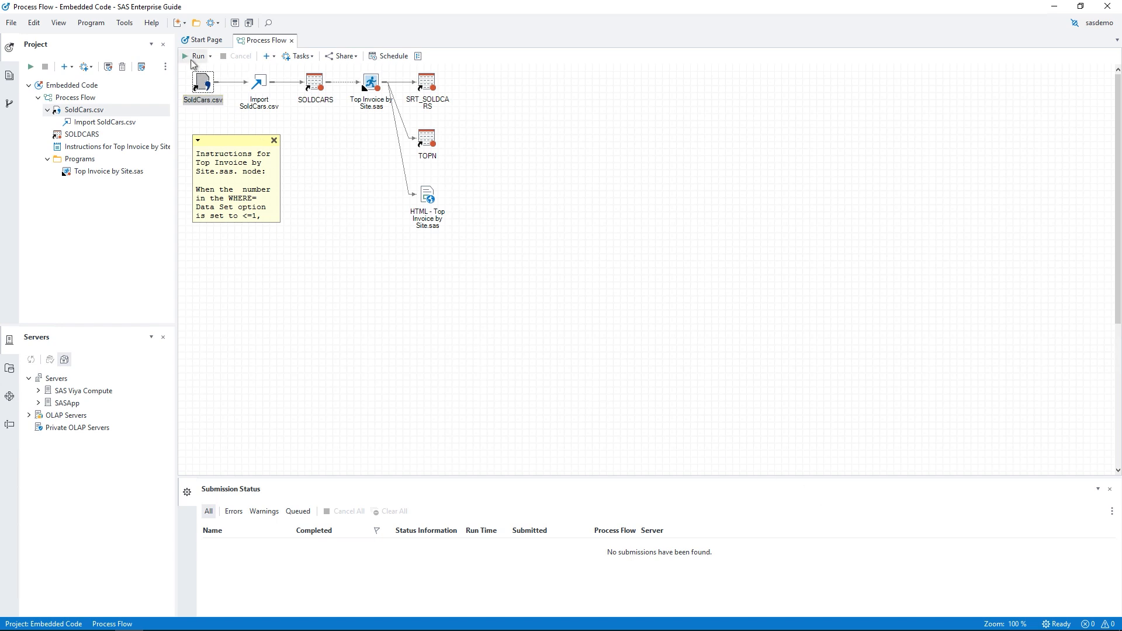
pyautogui.click(191, 60)
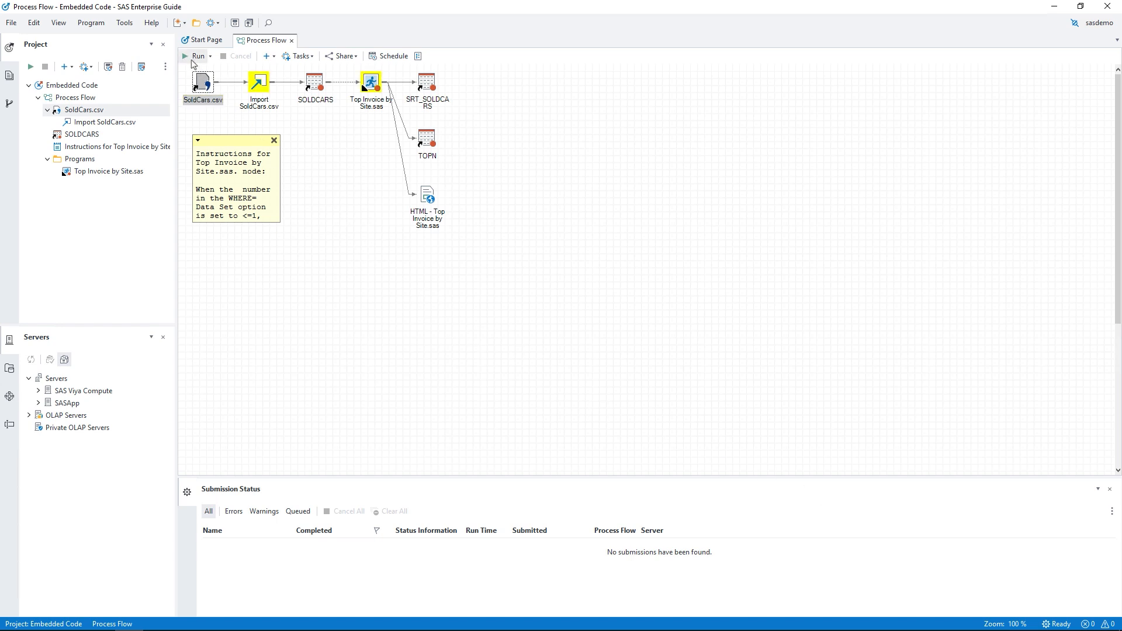